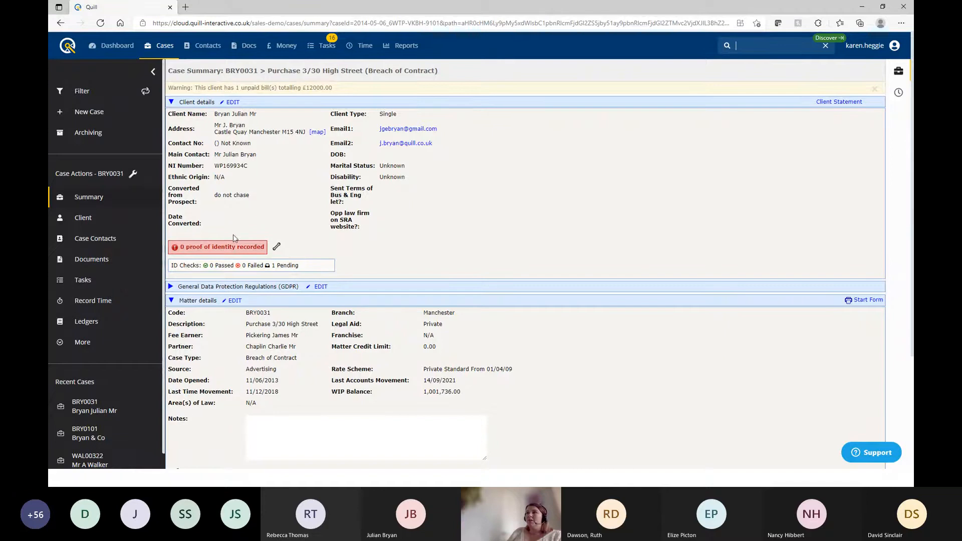
left_click(224, 270)
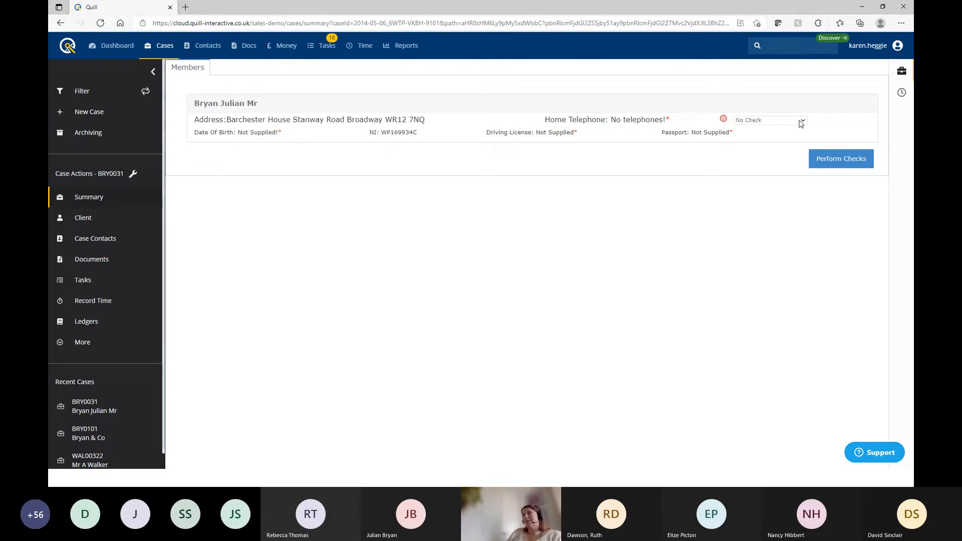
left_click(103, 195)
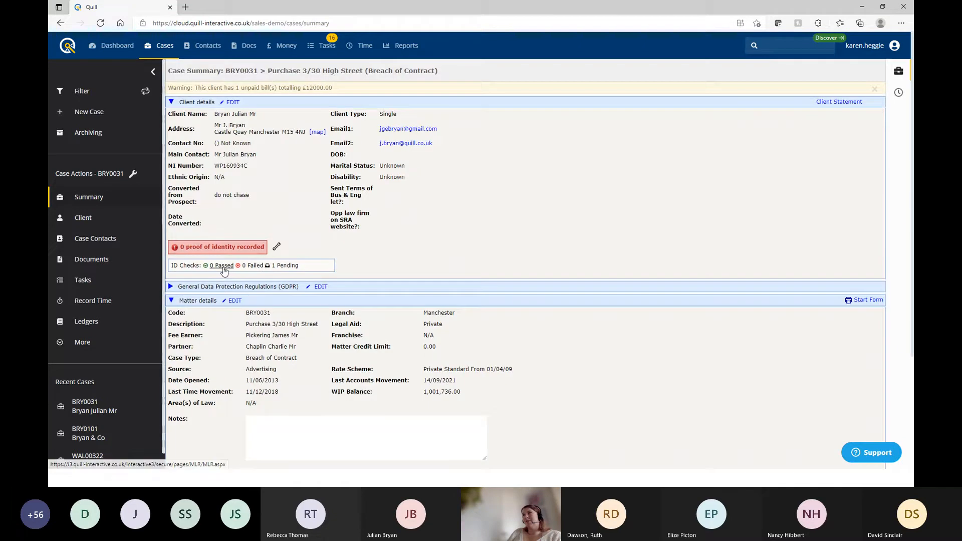
left_click(241, 263)
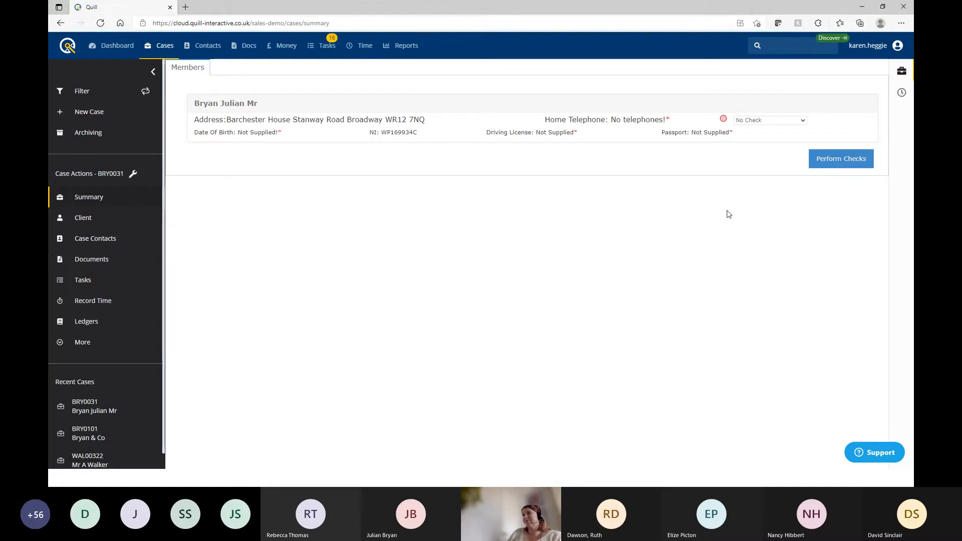
key("F5")
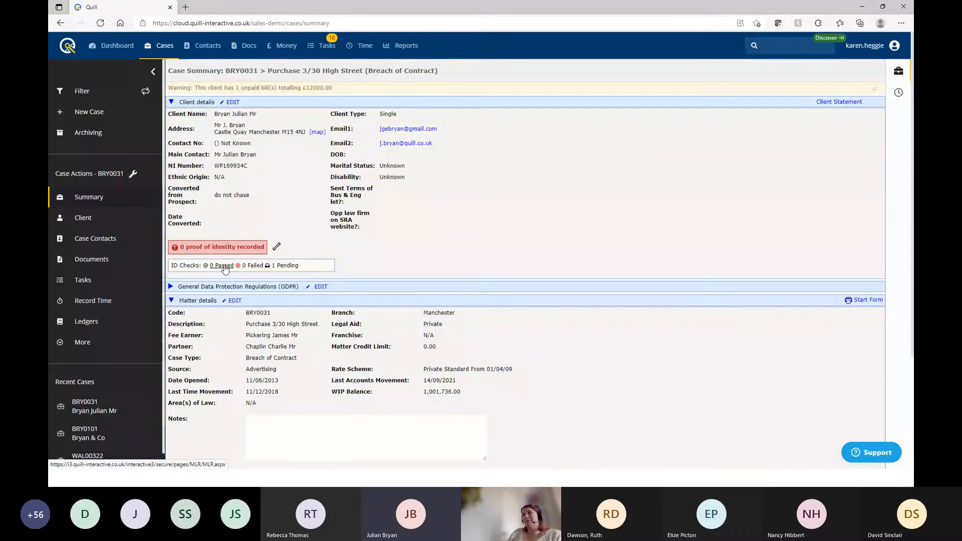
left_click(222, 265)
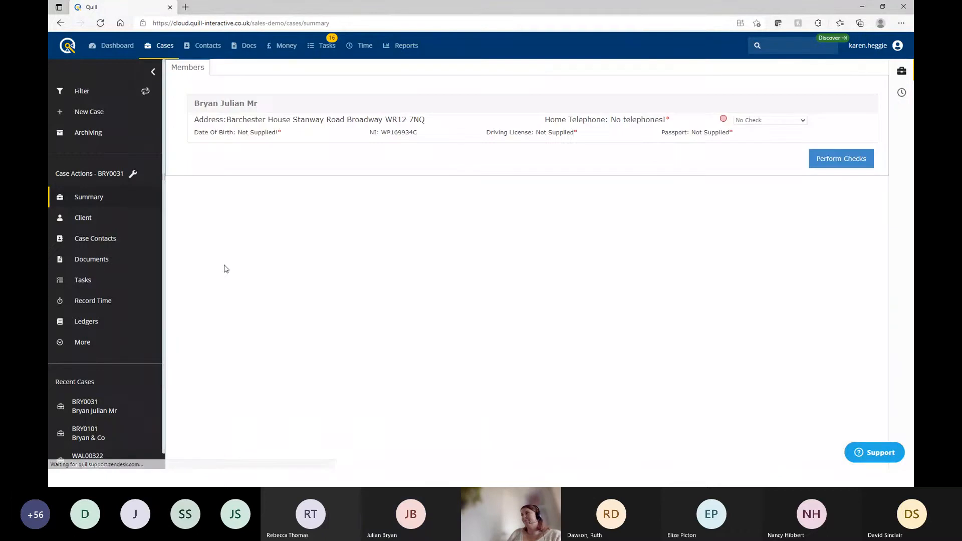
left_click(829, 154)
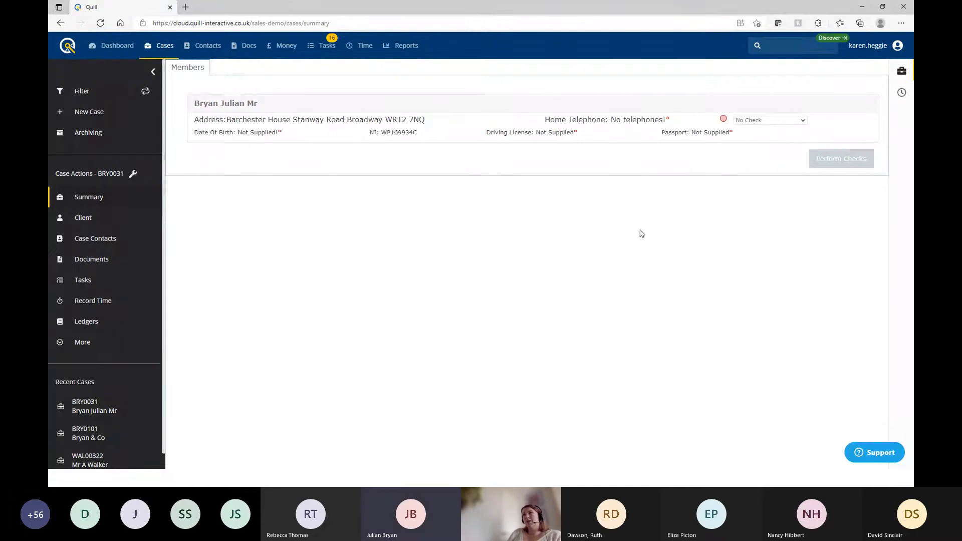
key("F5")
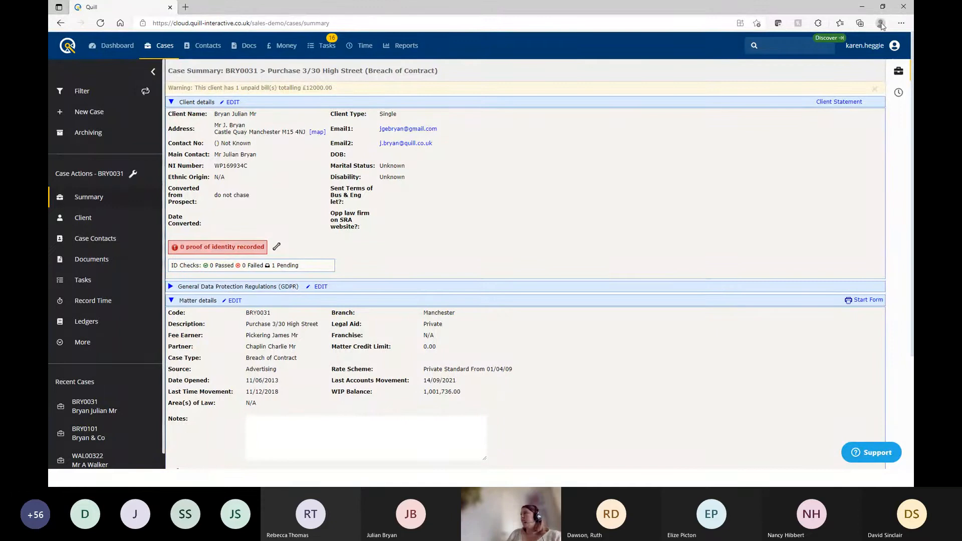
Start a New Individual case and pass the empty conflict search to the client details form
left_click(899, 70)
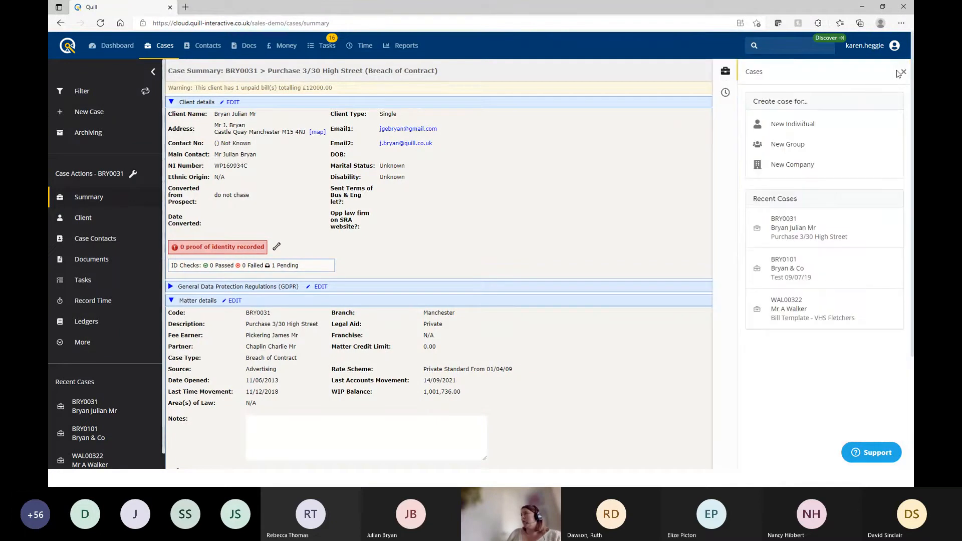
left_click(789, 125)
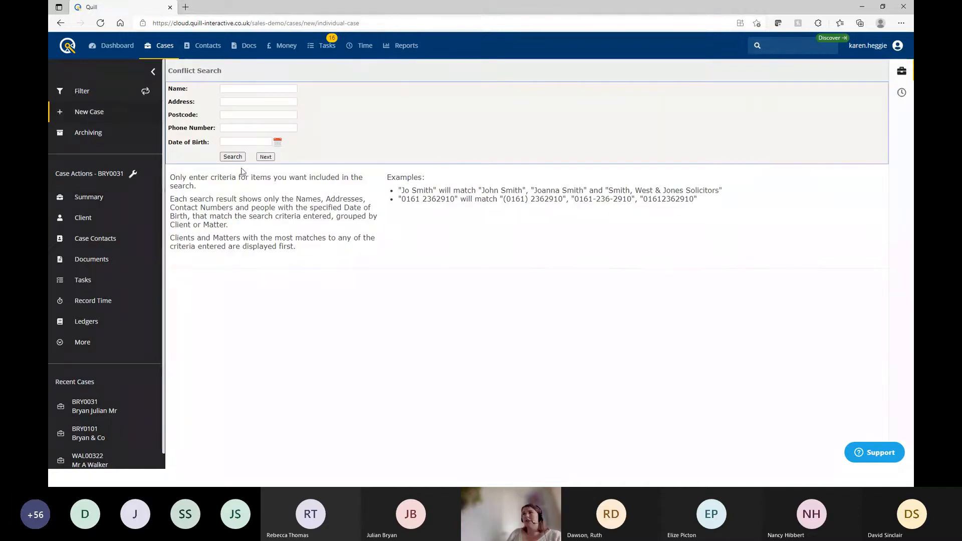
left_click(228, 88)
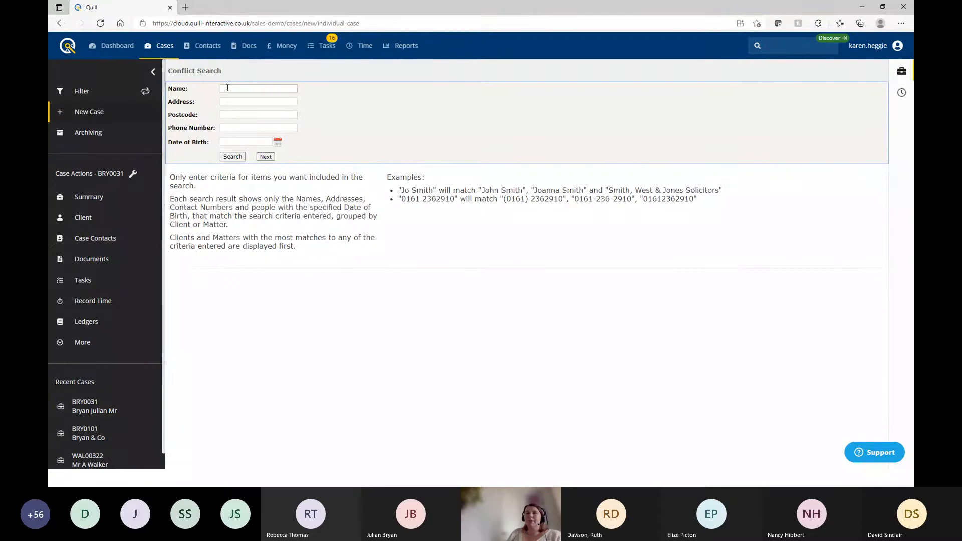
left_click(265, 157)
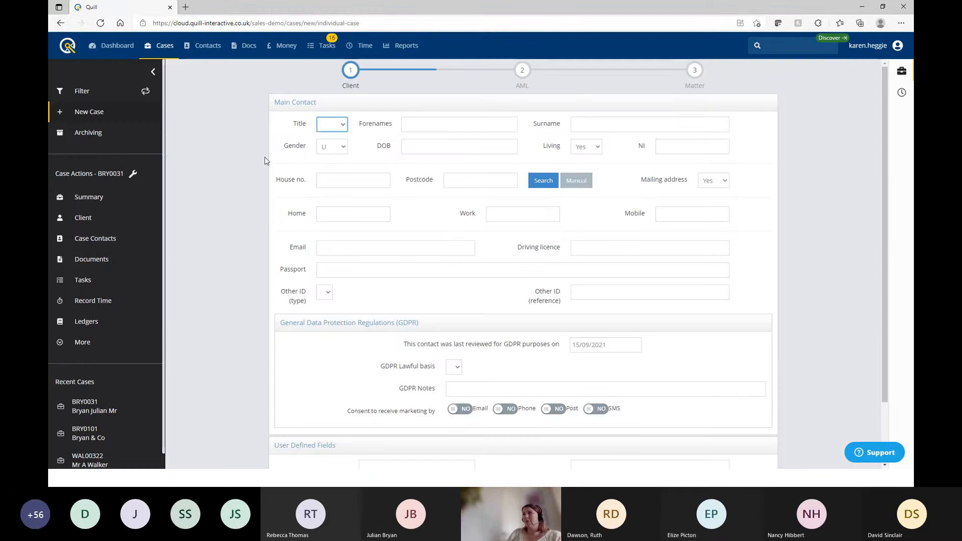
Set the client's title to Dr and enter the client's forenames and surname
left_click(339, 126)
left_click(338, 129)
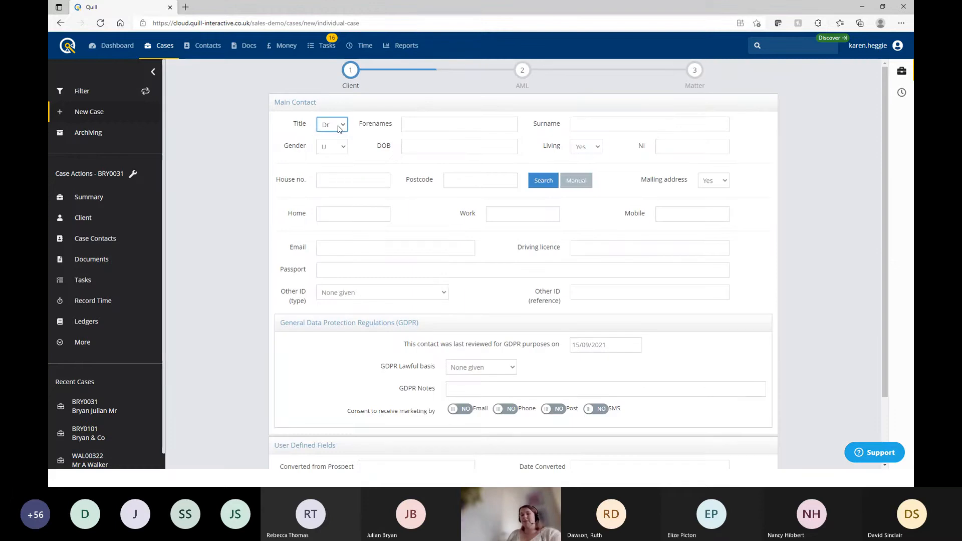
key("Tab")
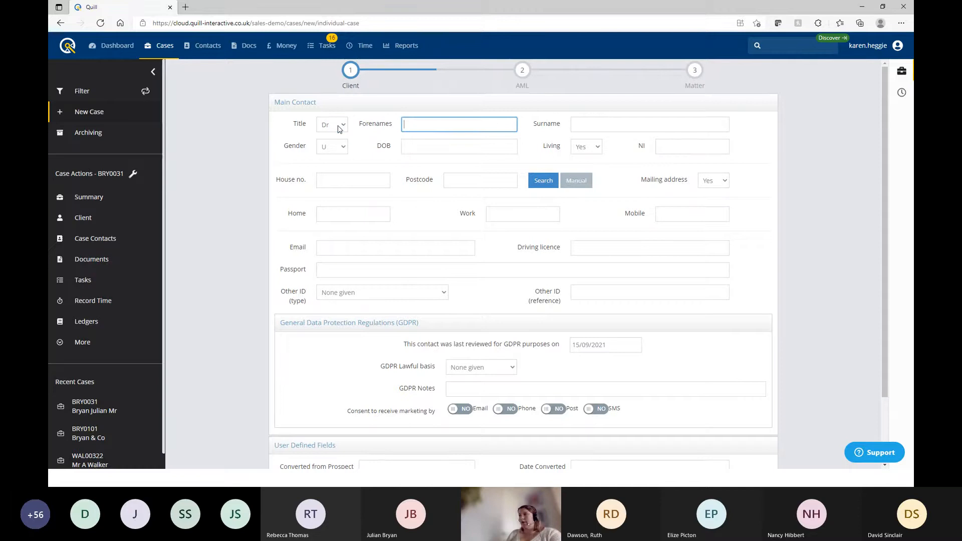
type("Steven")
key("Tab")
type("St")
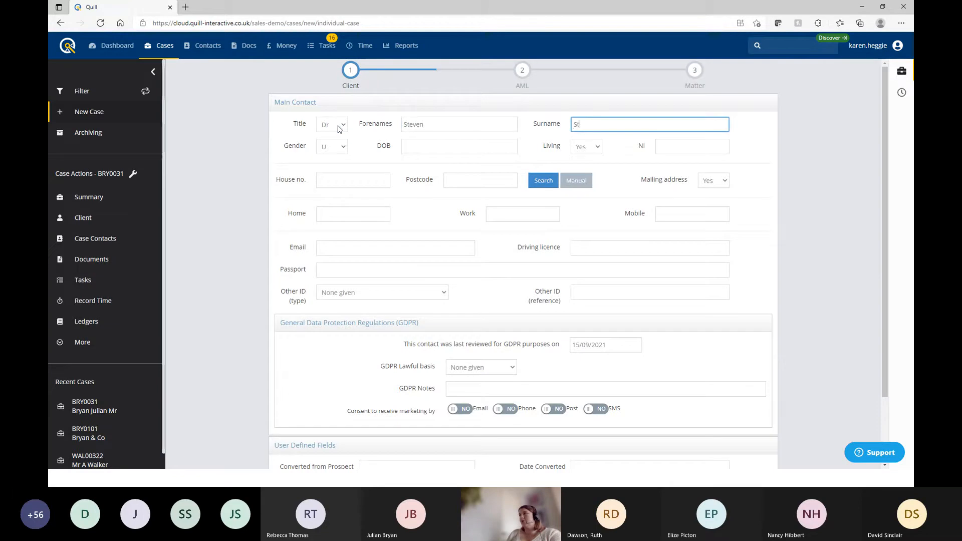
type("range")
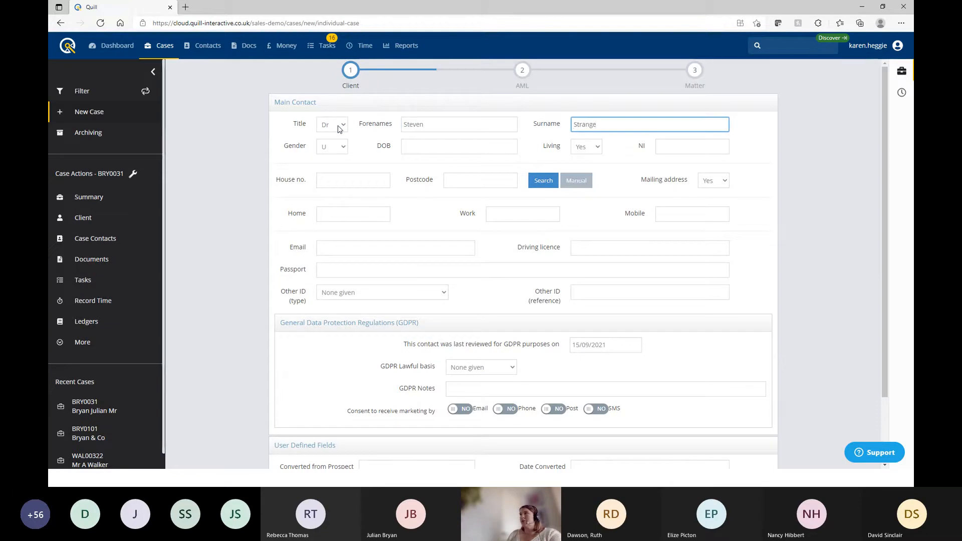
key("Tab")
Set gender to M and look up the address from the house number and postcode
left_click(336, 147)
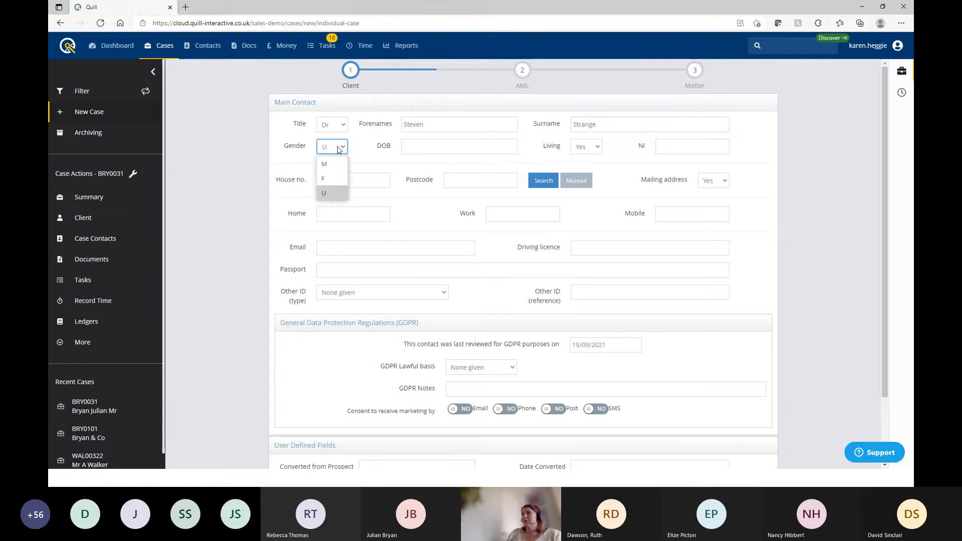
left_click(336, 165)
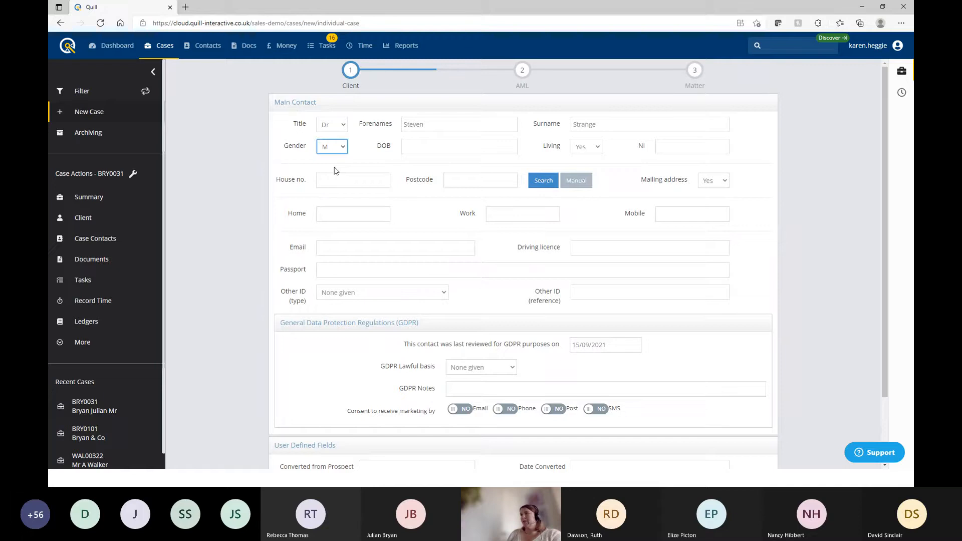
left_click(336, 179)
key("Tab")
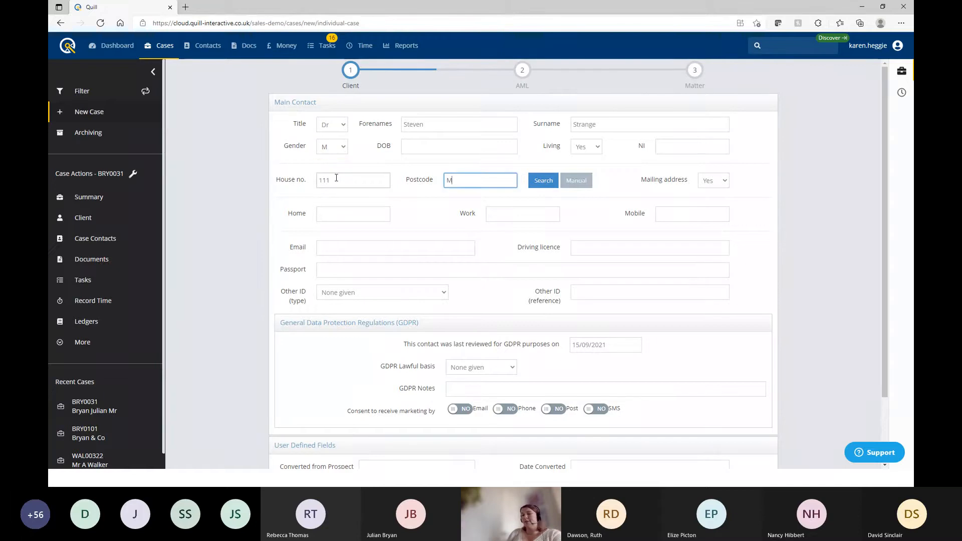
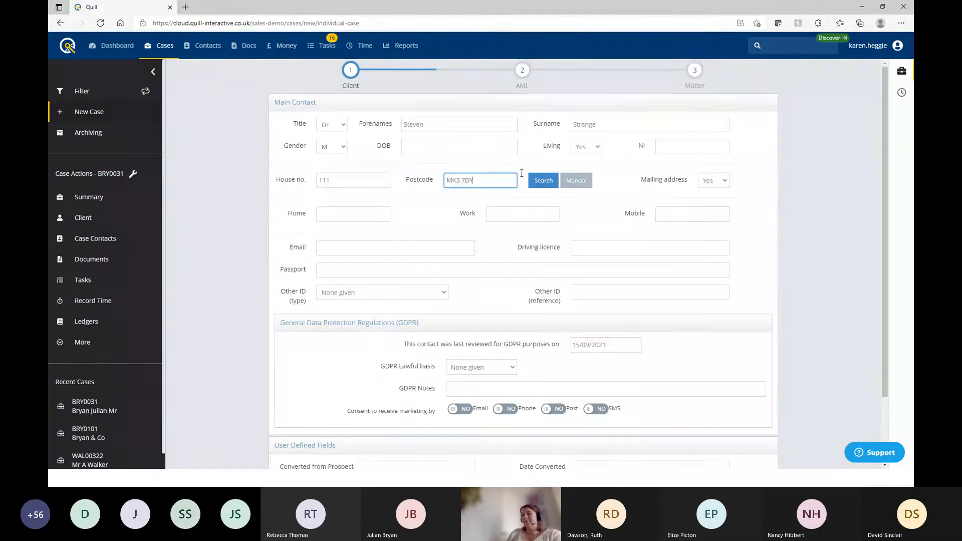
left_click(544, 182)
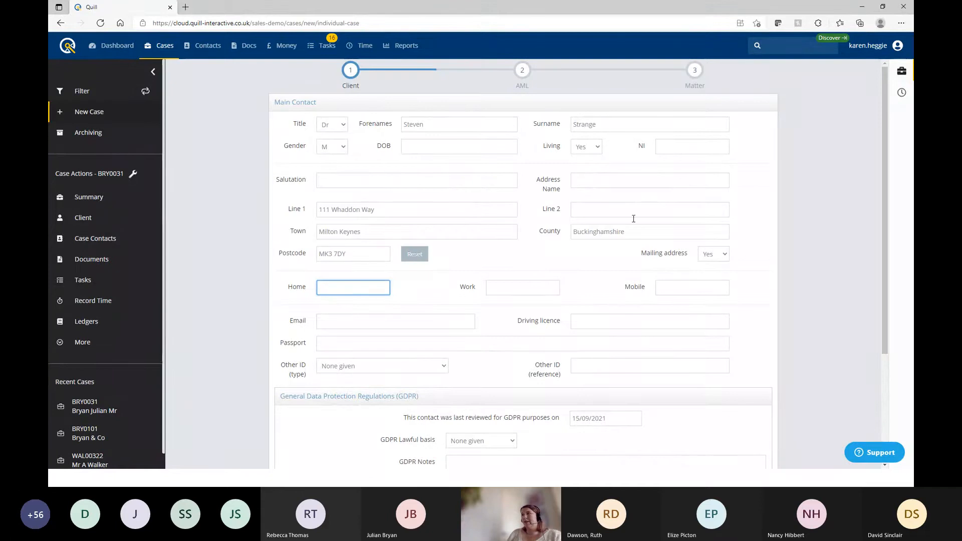
Enter the client's salutation and a driving licence number, which is flagged invalid
left_click(330, 176)
type("Dr Stange")
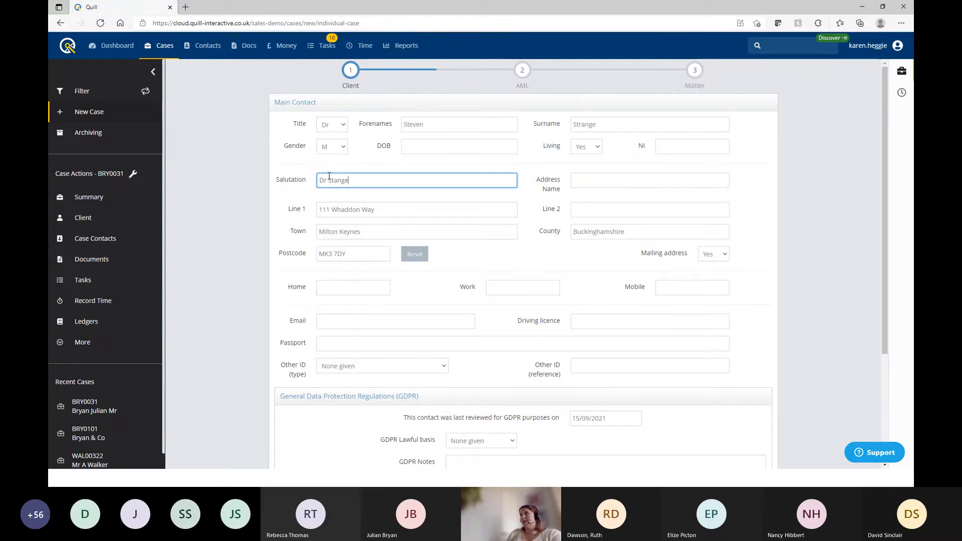
key("Tab")
key("Tab")
key("Tab")
key("Tab")
key("Tab")
key("Tab")
key("Tab")
key("Tab")
key("Tab")
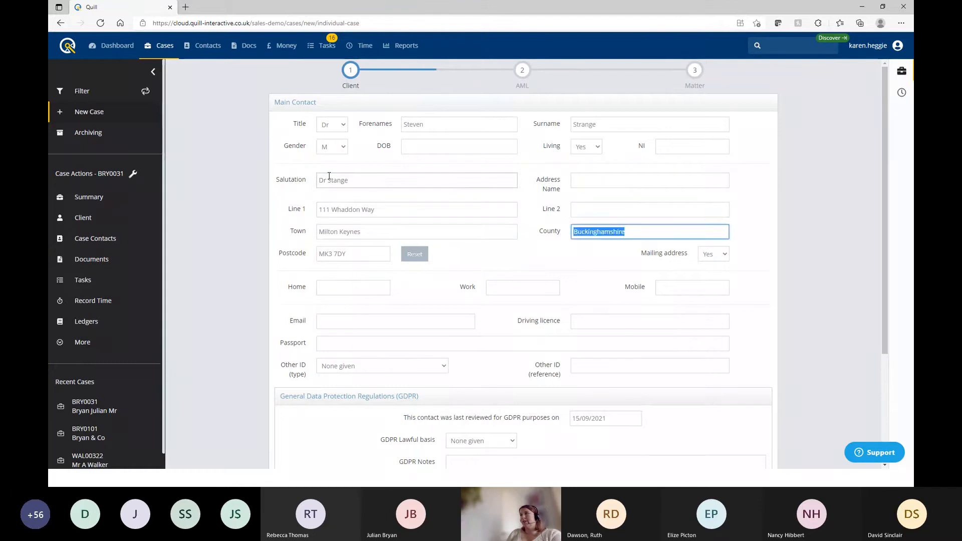
key("Tab")
key("Tab")
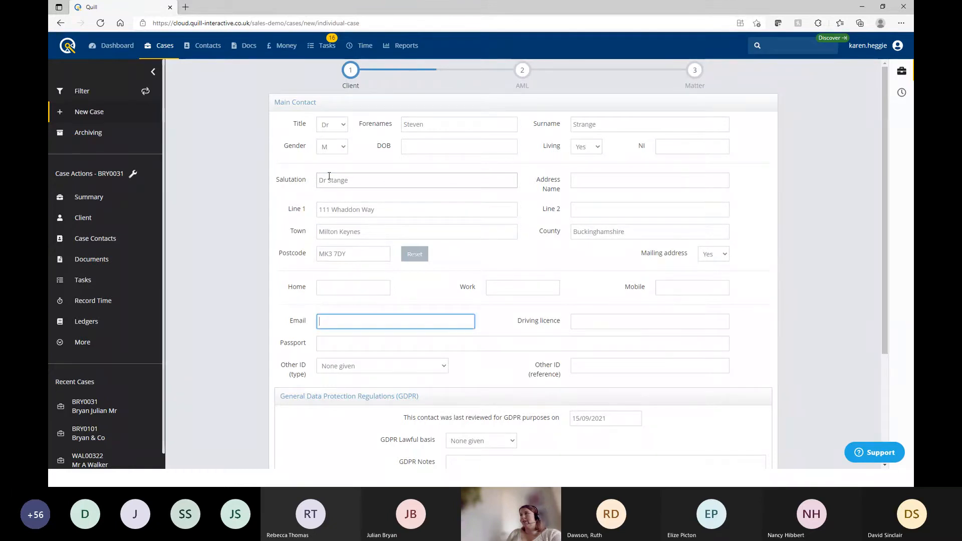
key("Tab")
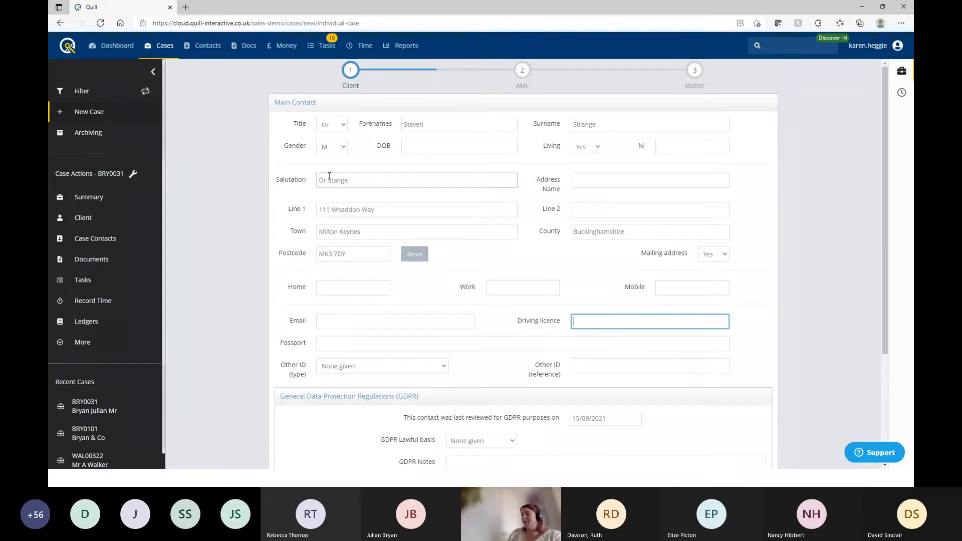
type("1551516")
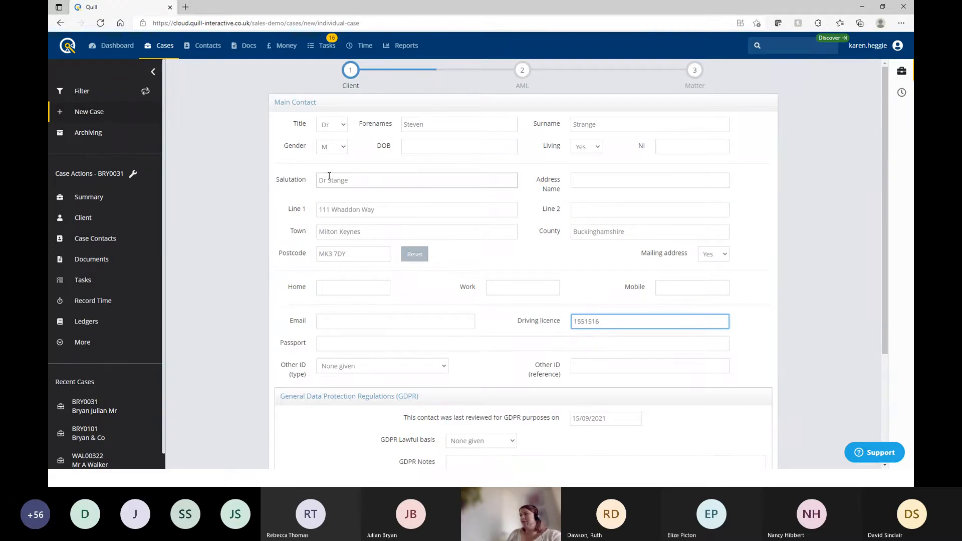
key("Tab")
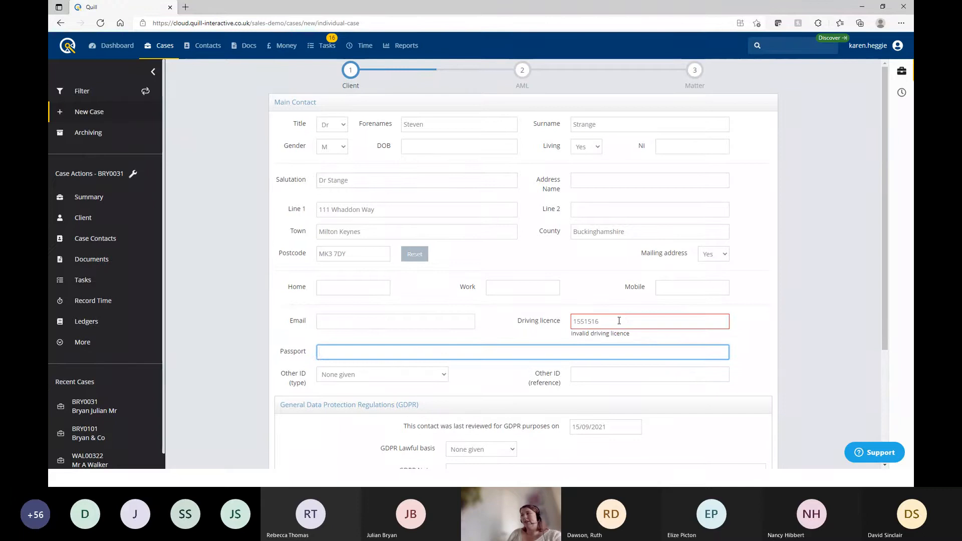
Clear the driving licence number and the stray characters in the passport field
left_click(619, 319)
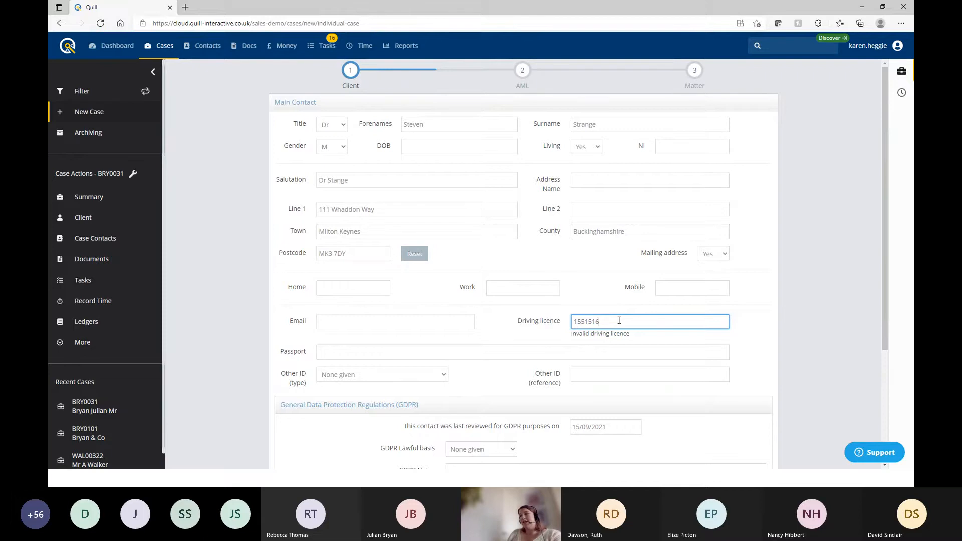
key("BackSpace")
key("BackSpace")
key("BackSpace")
key("BackSpace")
key("BackSpace")
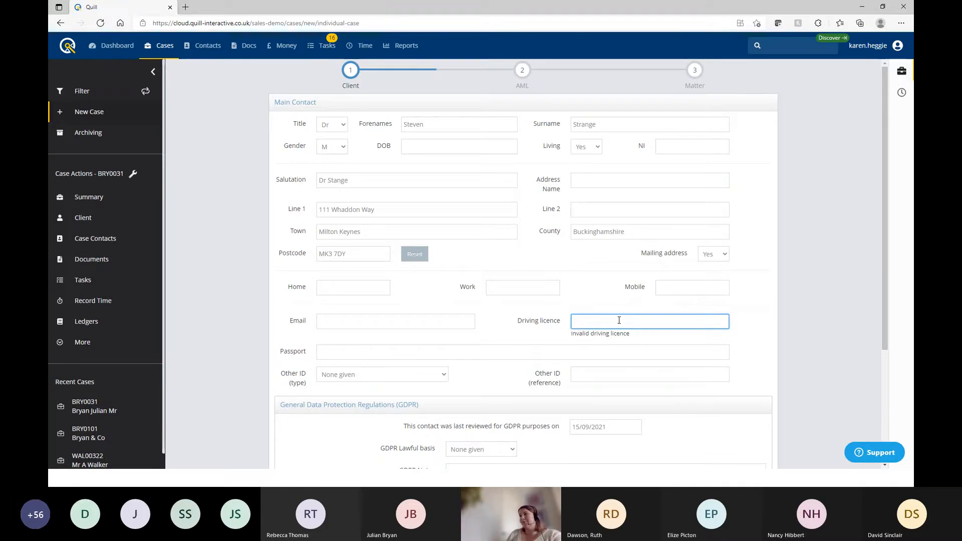
left_click(372, 354)
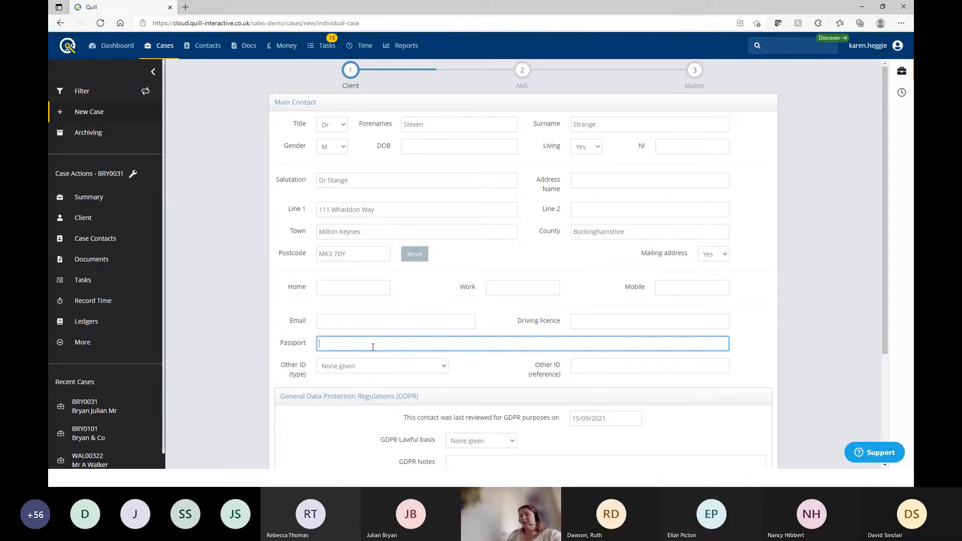
type(">>>>>>")
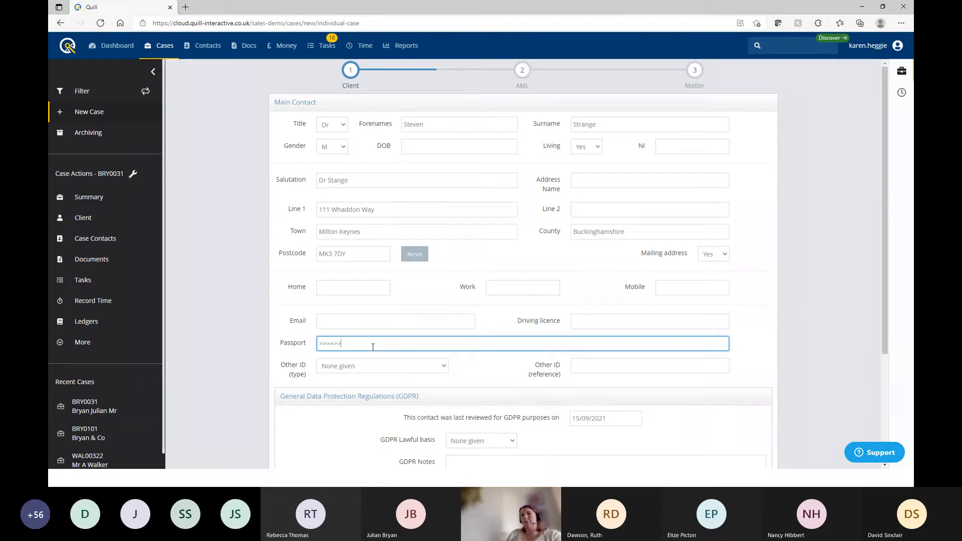
key("BackSpace")
key("BackSpace")
key("BackSpace")
key("BackSpace")
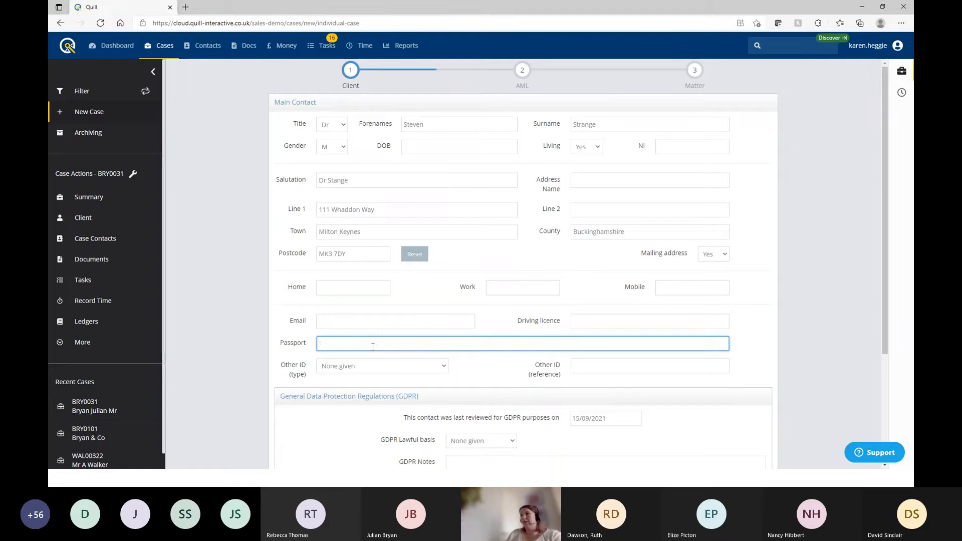
Keep Other ID type as None given with an empty reference
left_click(377, 370)
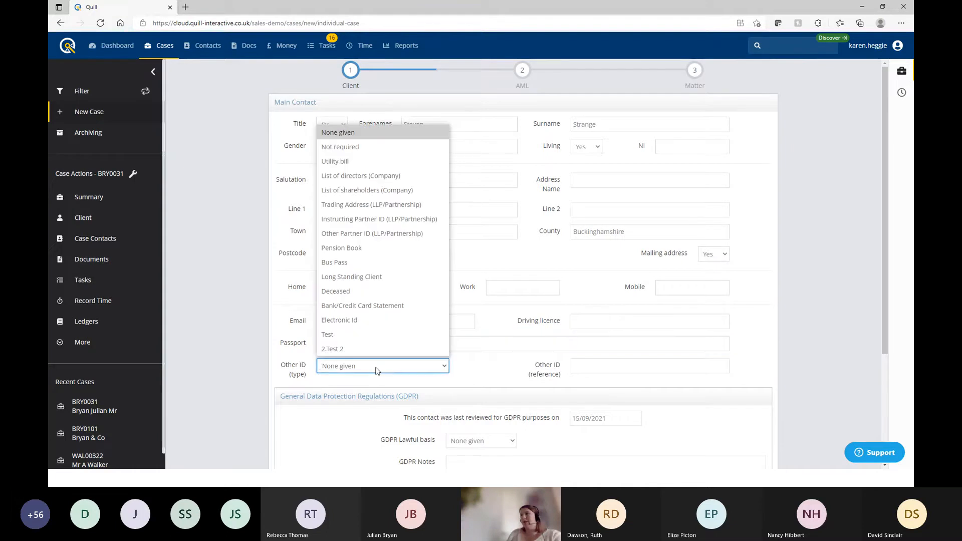
left_click(381, 366)
left_click(629, 364)
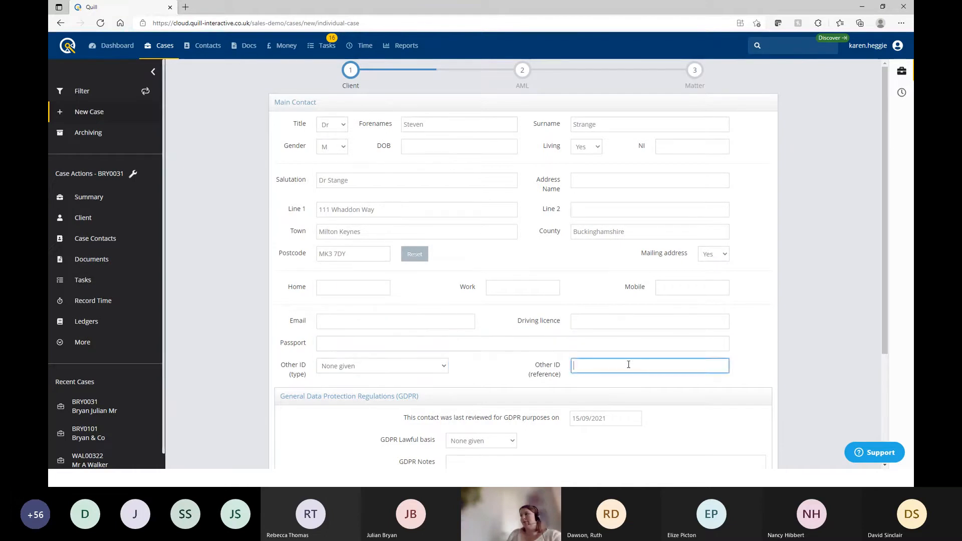
left_click(518, 375)
scroll(506, 365, "down", 3)
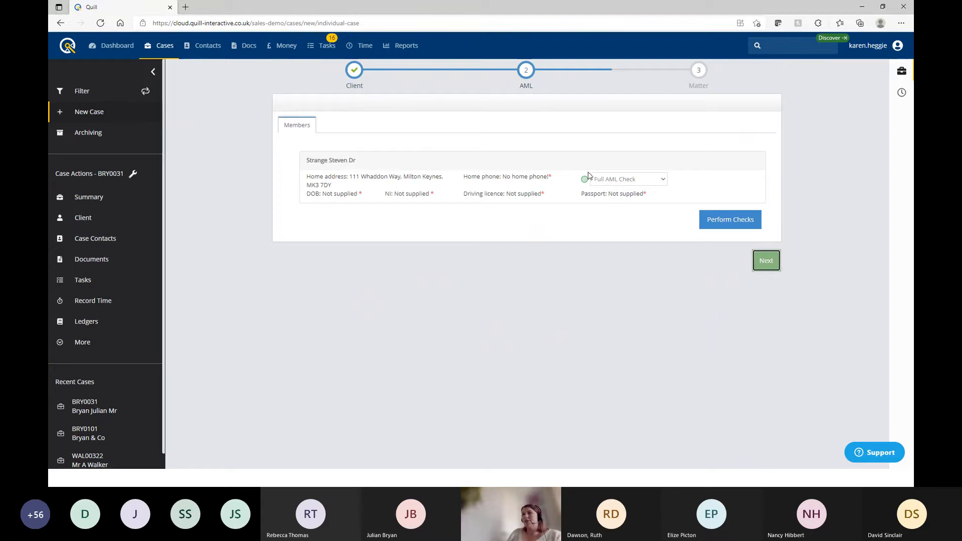
Perform a Full AML Check on the client, view its pending status, then return to Members
left_click(662, 180)
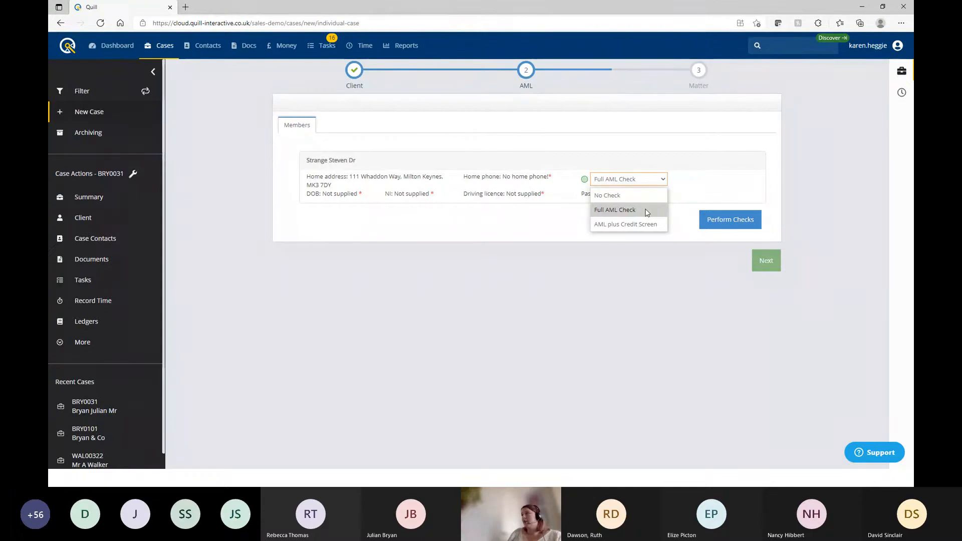
left_click(646, 211)
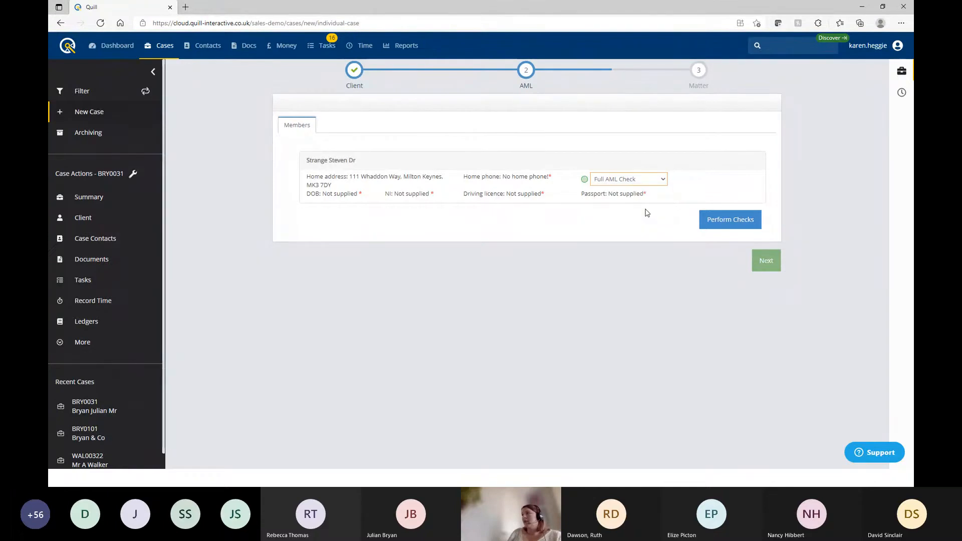
left_click(729, 218)
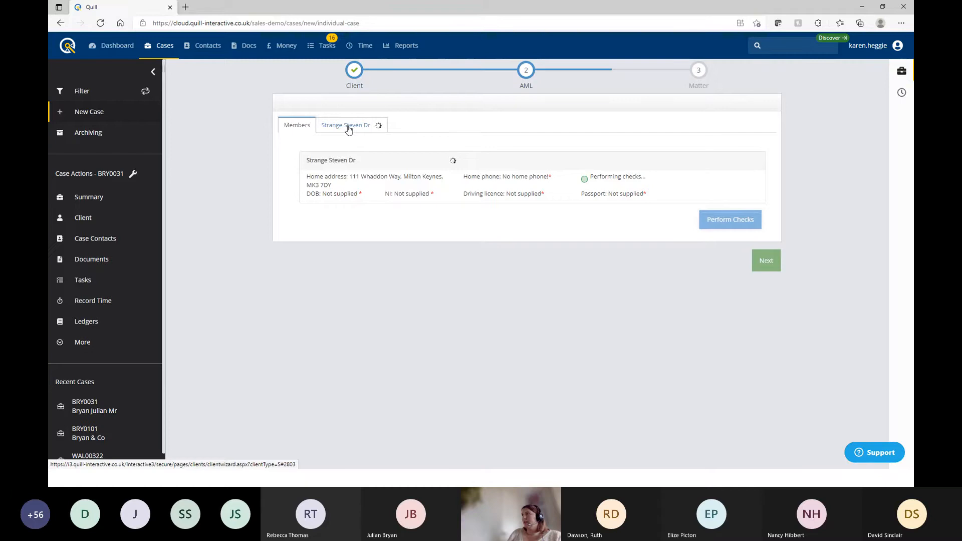
left_click(348, 128)
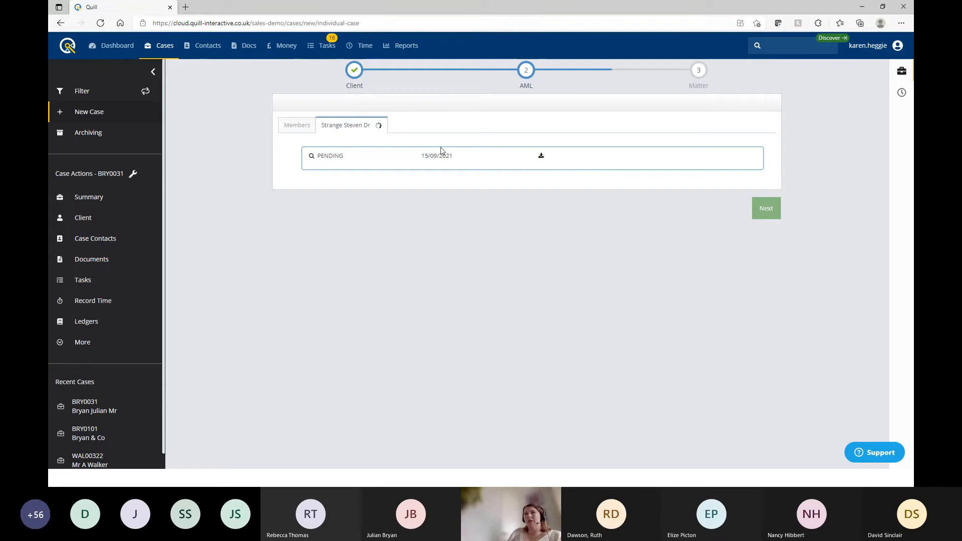
left_click(300, 126)
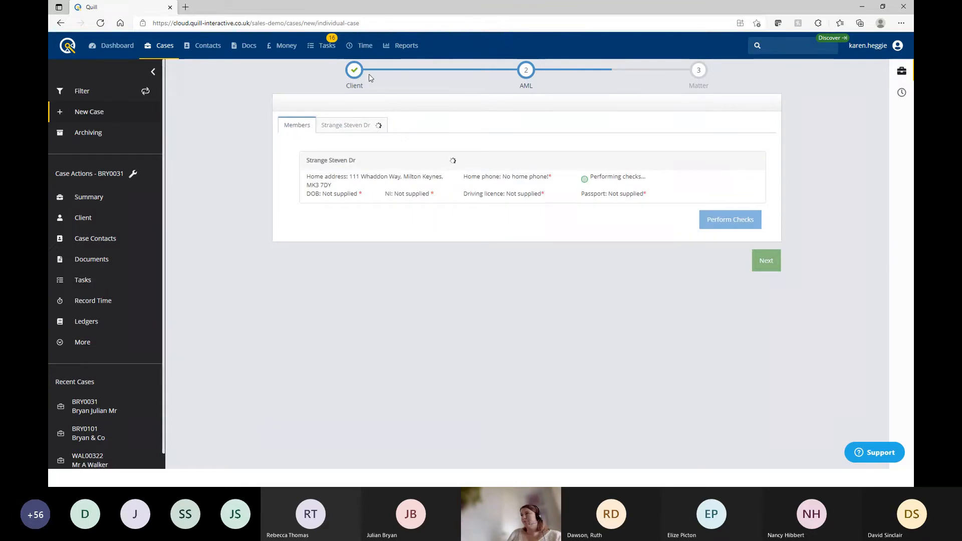
Describe the matter as 'Assult and battery New York', case type Civil Litigation, source Advertising
left_click(766, 261)
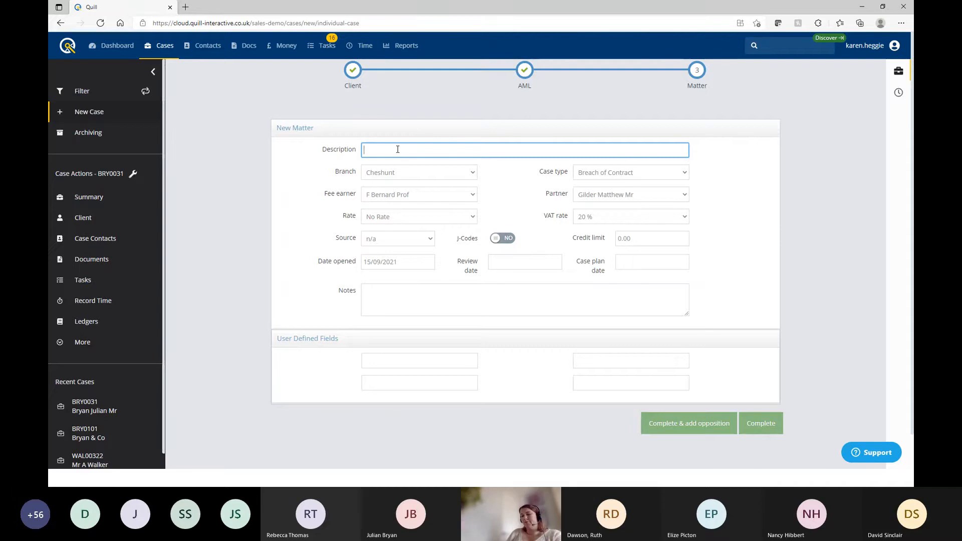
type("Assult a")
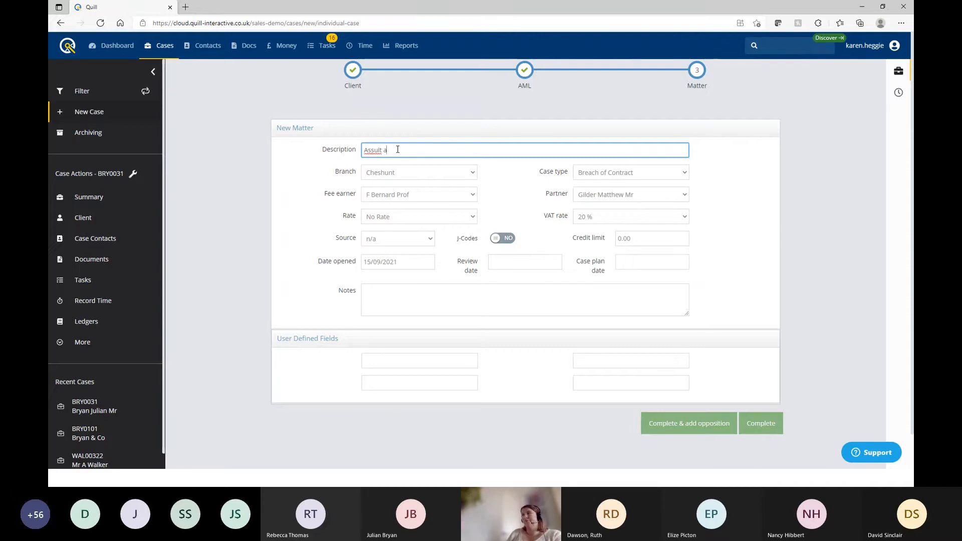
type("nd V")
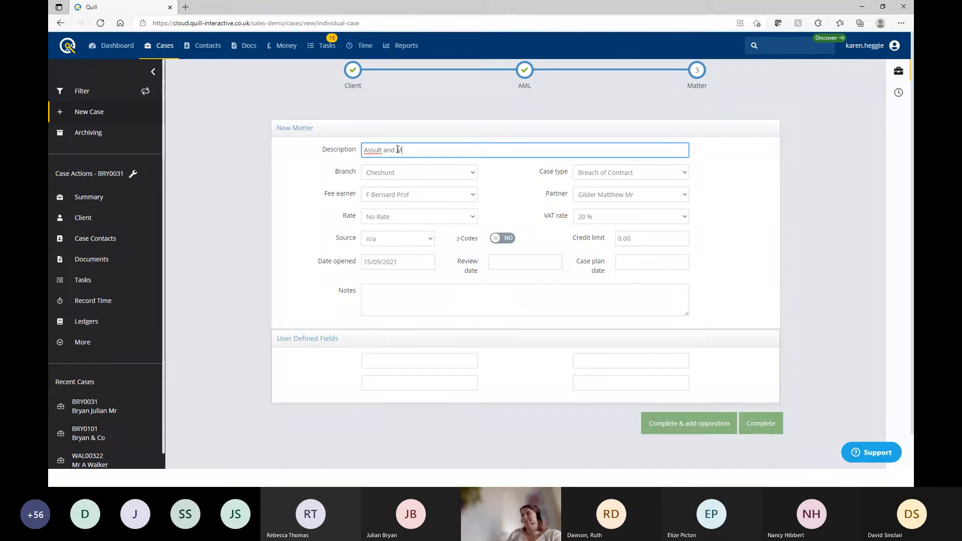
key("BackSpace")
type("battery New York")
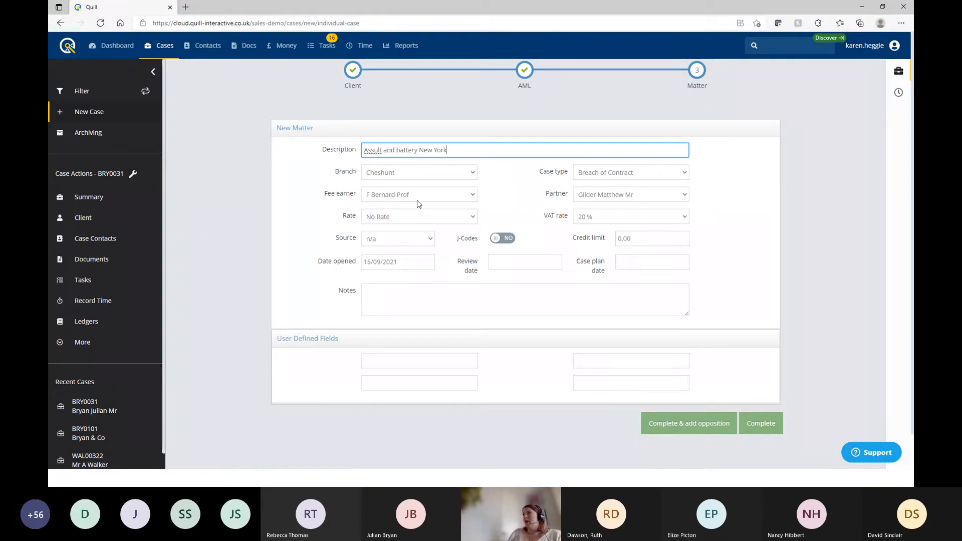
left_click(665, 171)
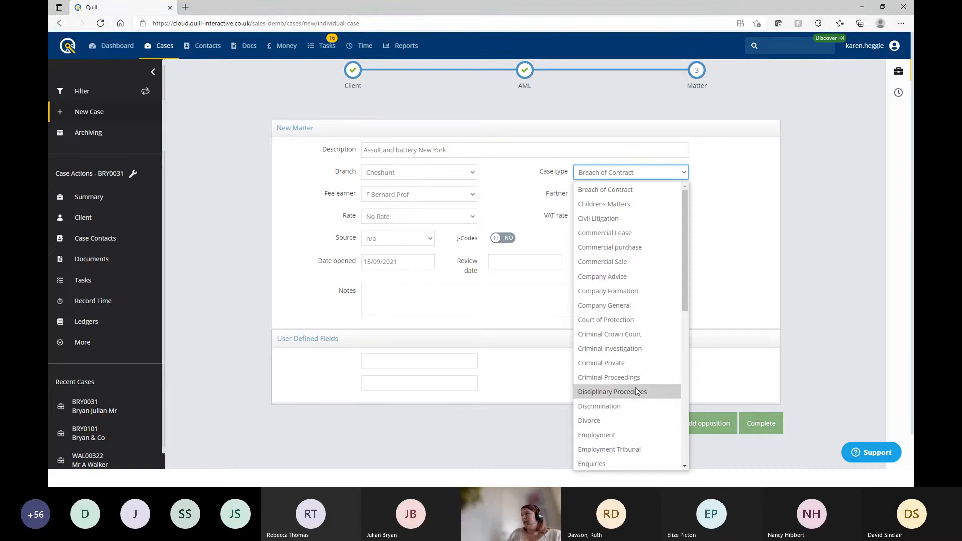
scroll(622, 241, "down", 5)
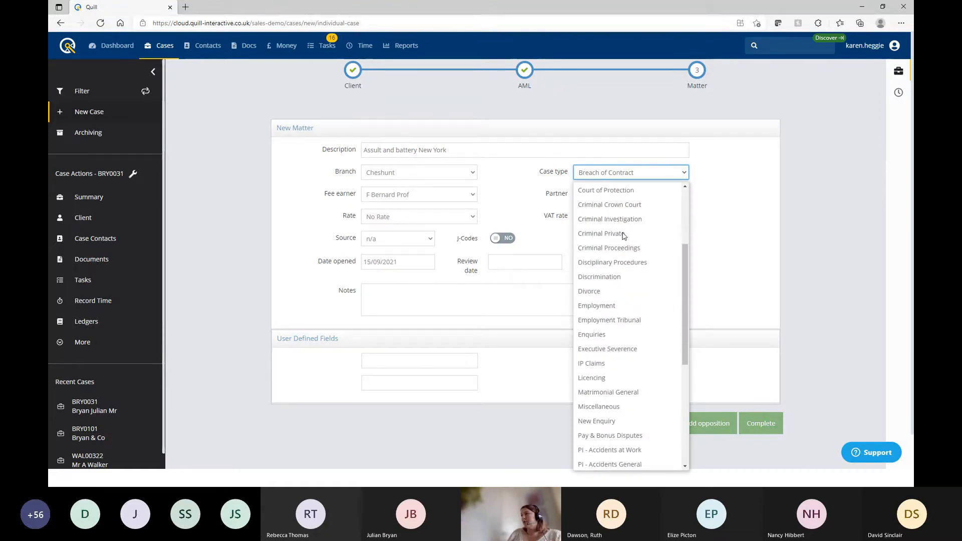
scroll(624, 236, "up", 5)
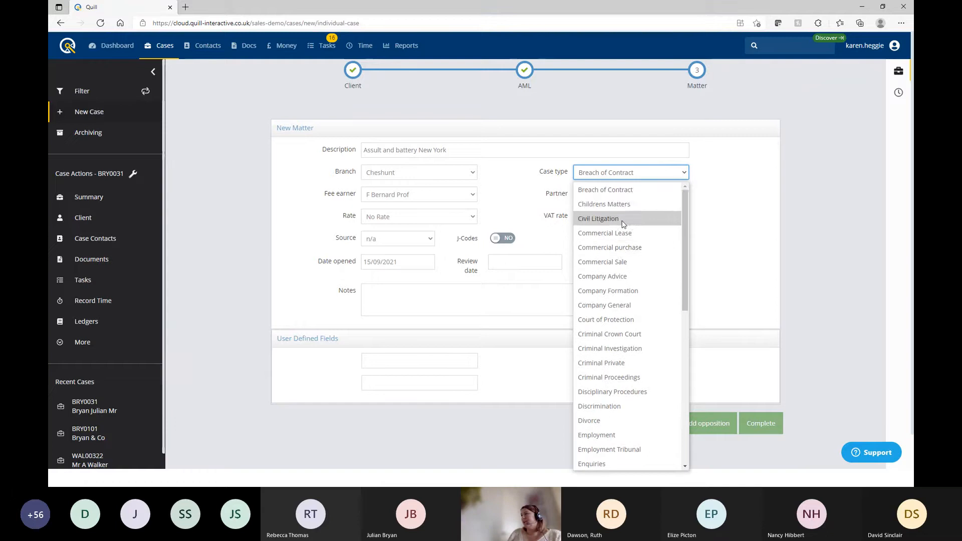
left_click(623, 220)
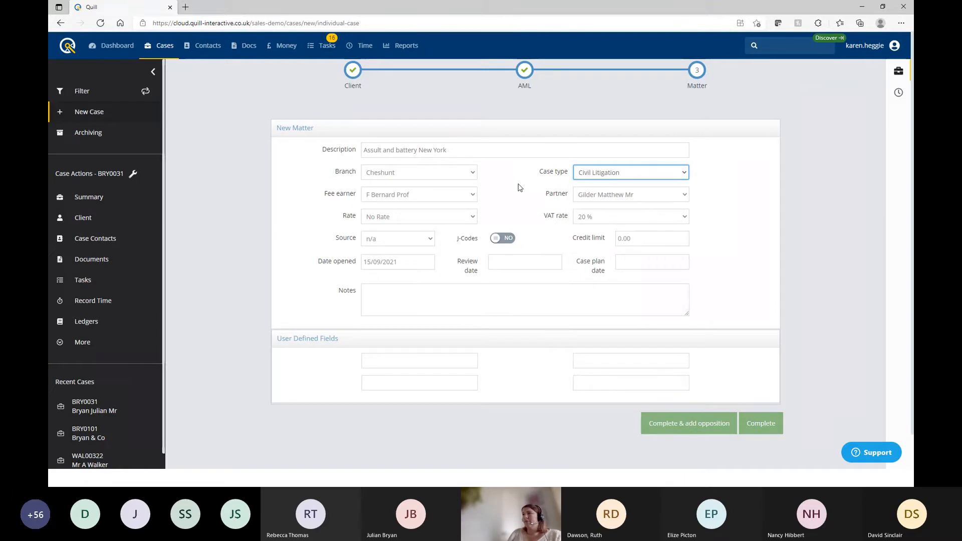
left_click(406, 239)
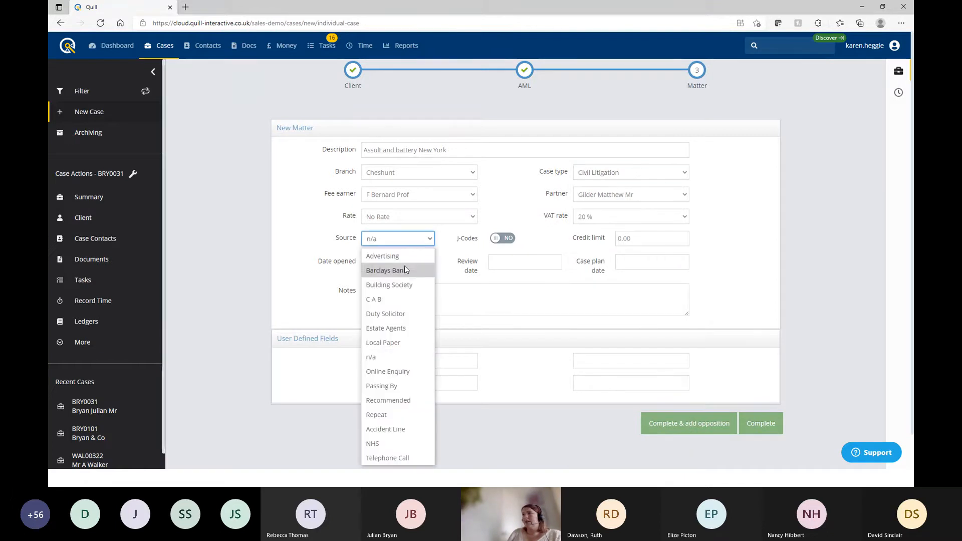
left_click(404, 252)
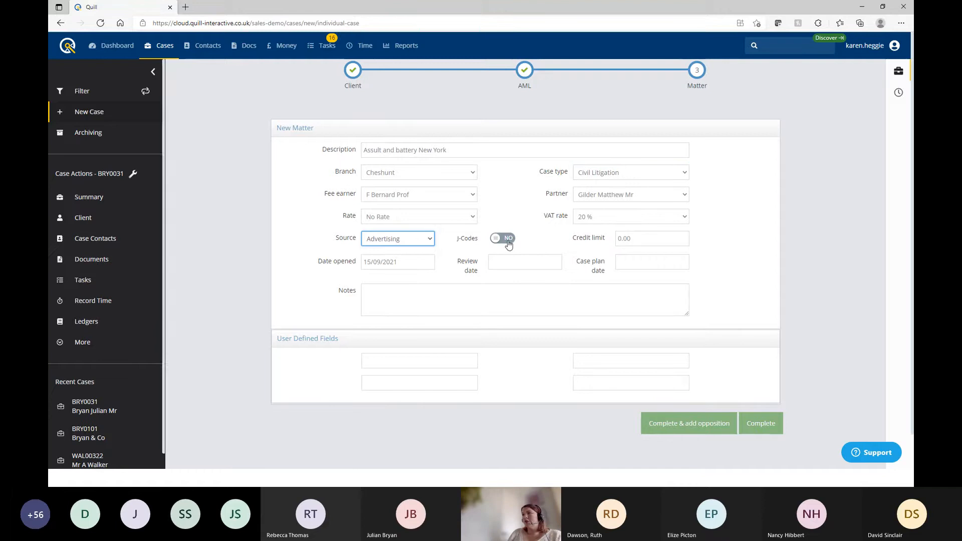
left_click(664, 238)
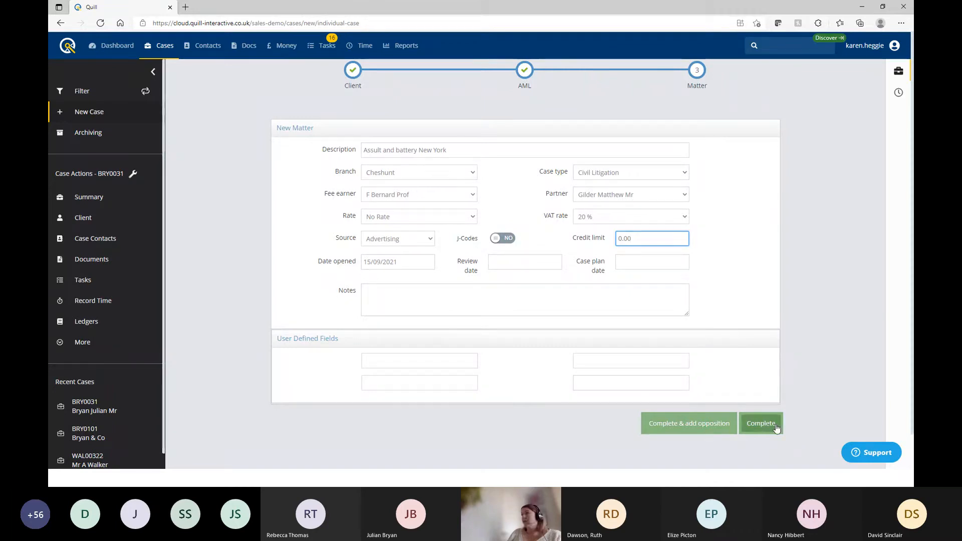
Complete case STR0071, review its ID checks, then go to recent case BRY0031
left_click(772, 424)
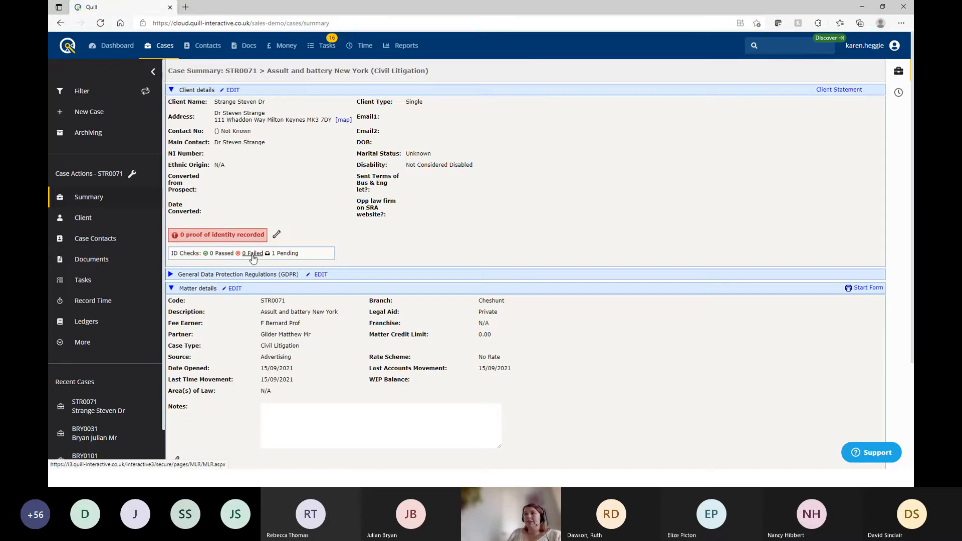
left_click(221, 253)
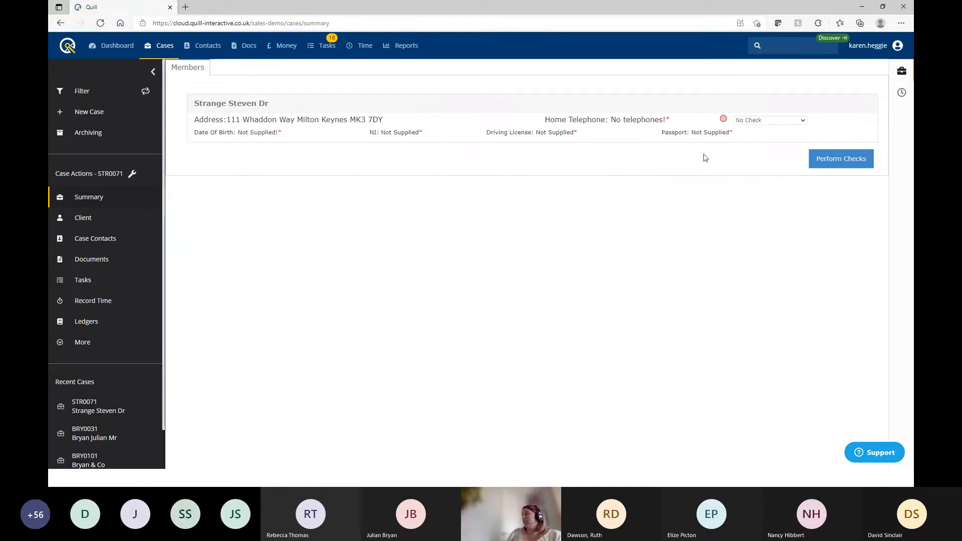
left_click(108, 429)
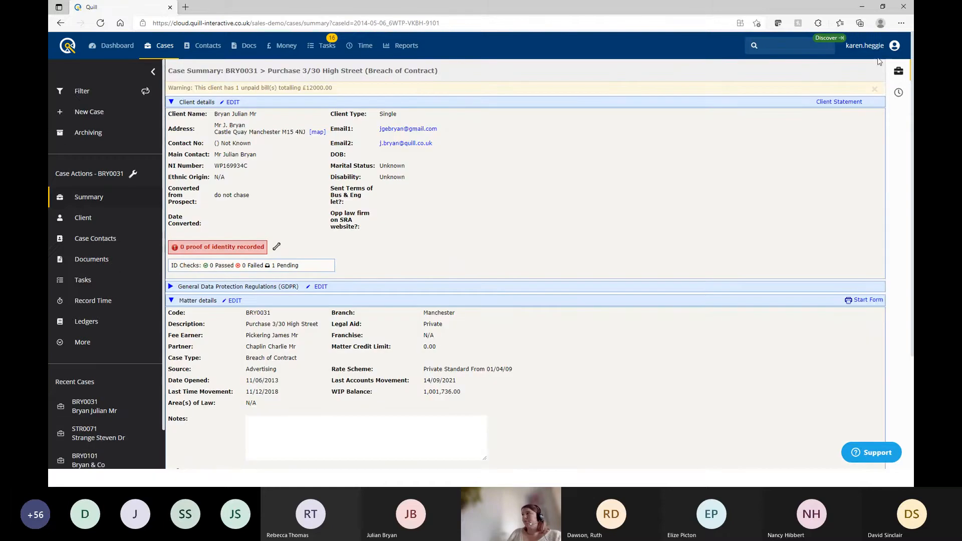
Minimise the browser and advance the slideshow two slides to bank account validation
left_click(863, 7)
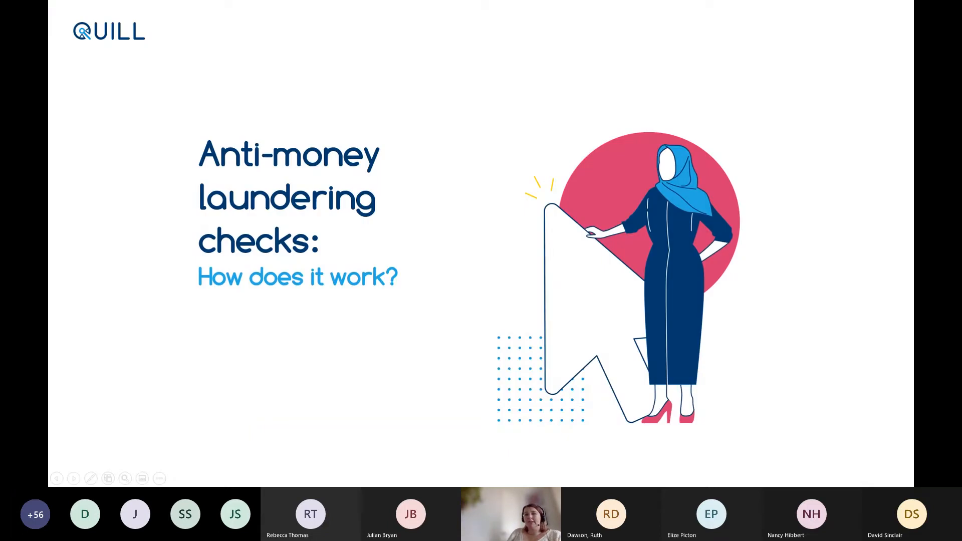
key("Right")
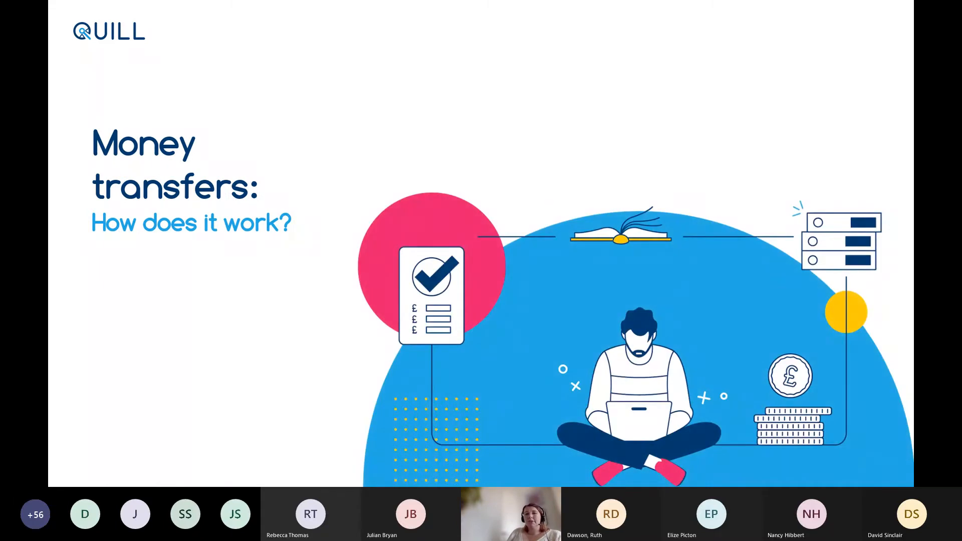
key("Right")
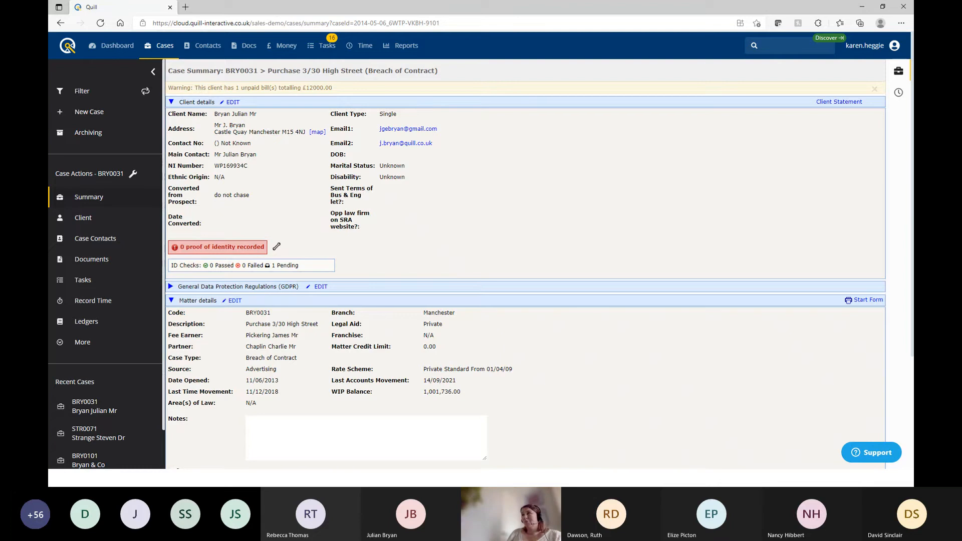
Create a new client e-chit as a Faster Payment of 5000
left_click(283, 46)
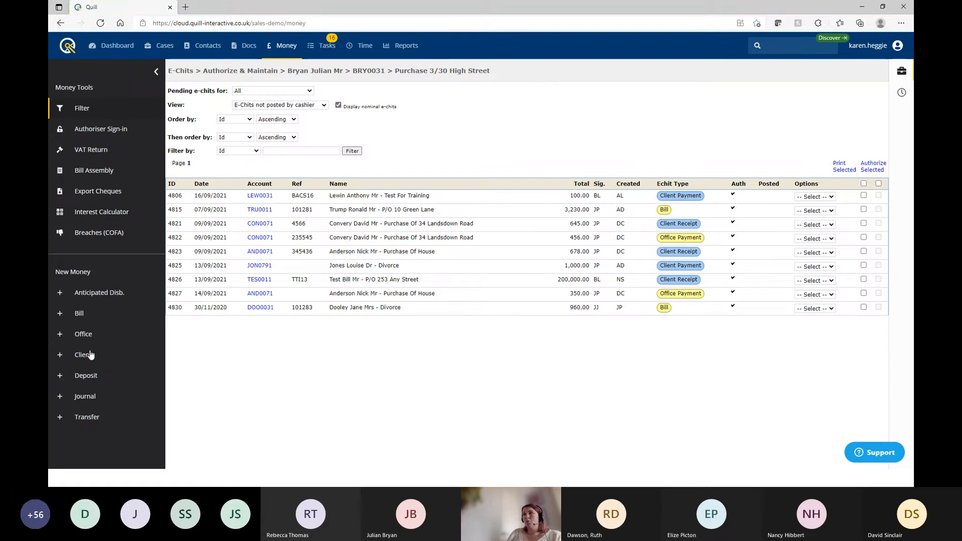
left_click(82, 358)
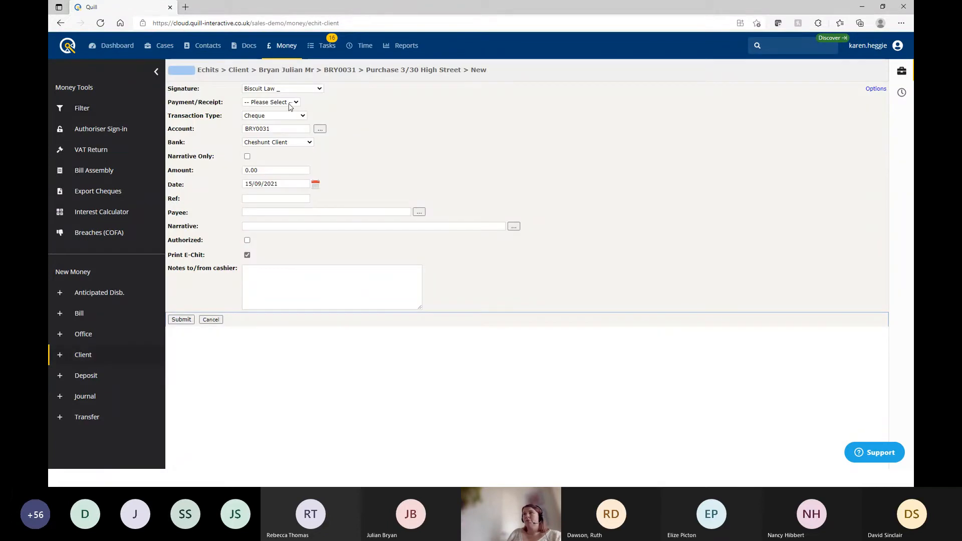
left_click(292, 103)
left_click(270, 128)
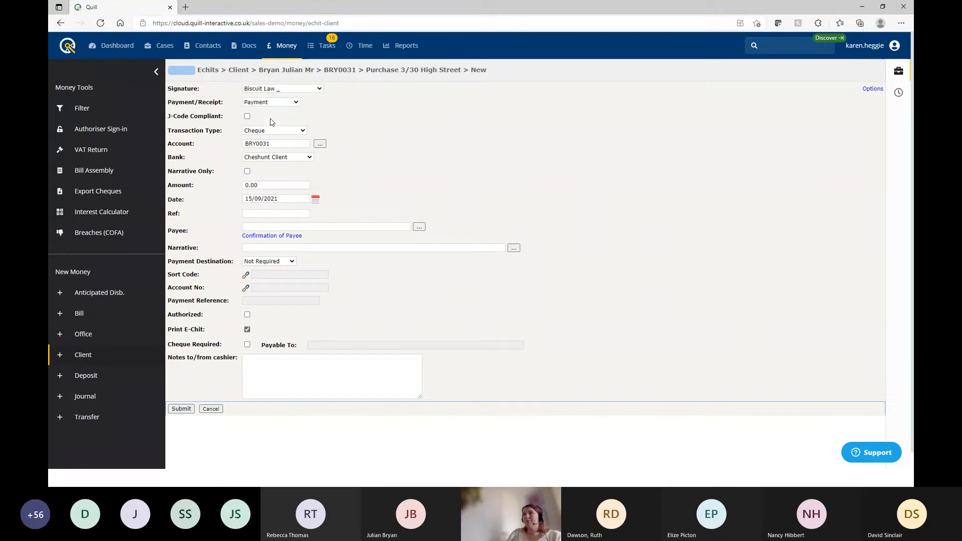
left_click(266, 131)
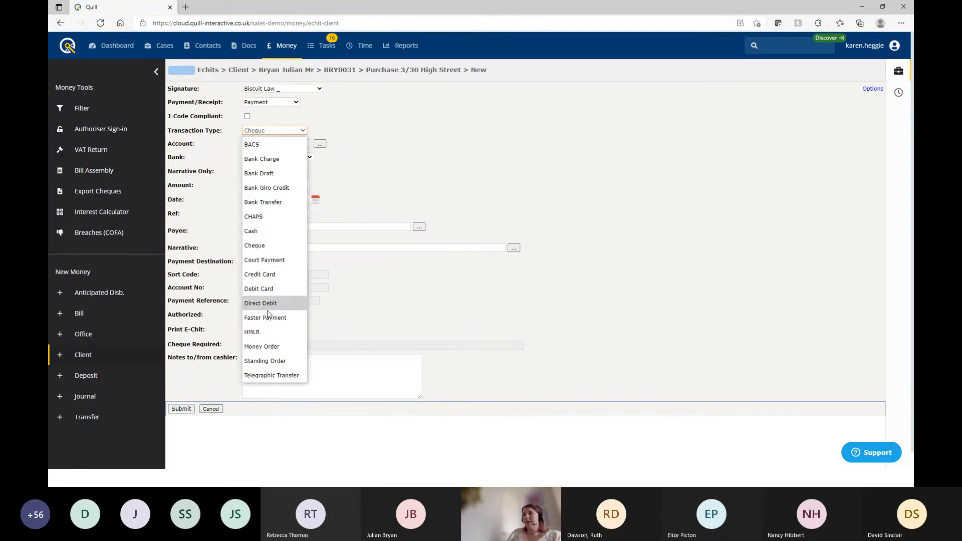
left_click(267, 319)
left_click(258, 185)
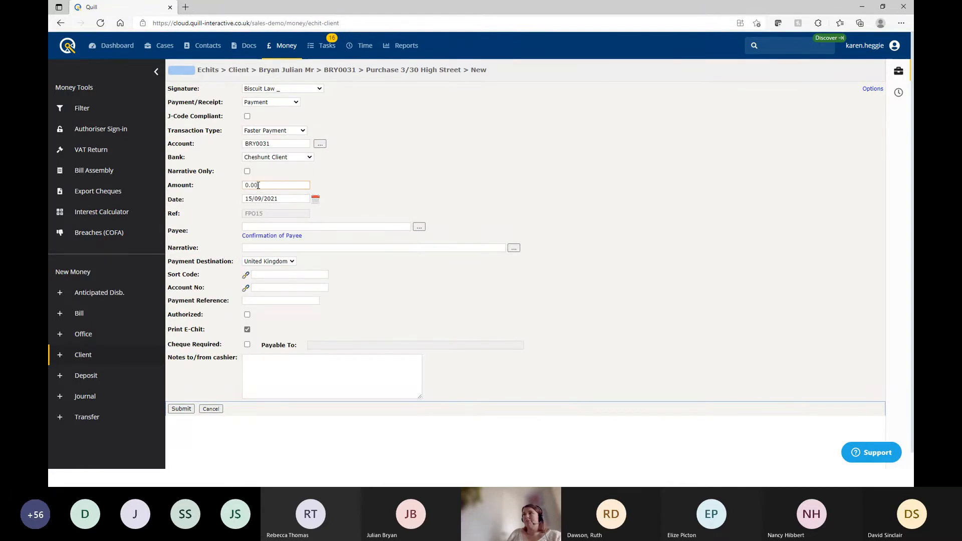
type("5000")
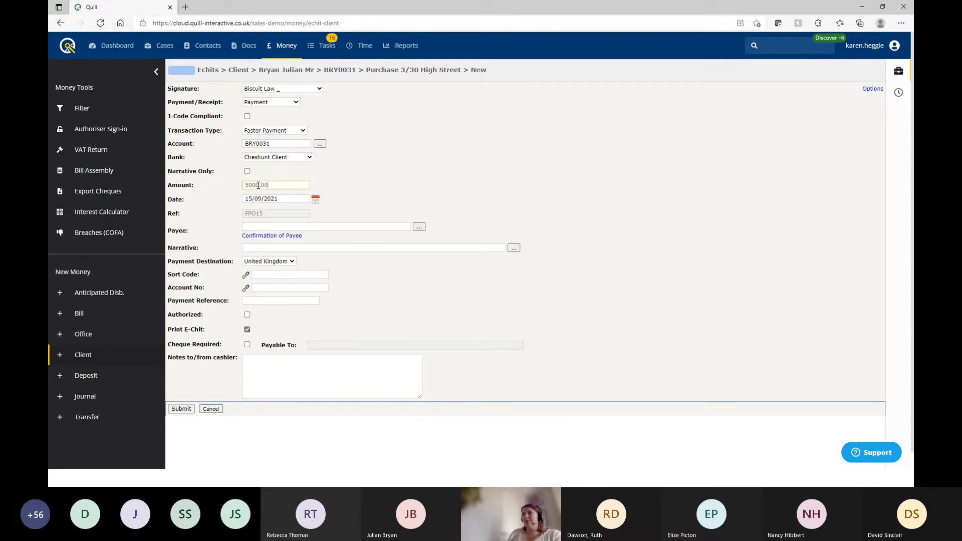
key("Tab")
key("Tab")
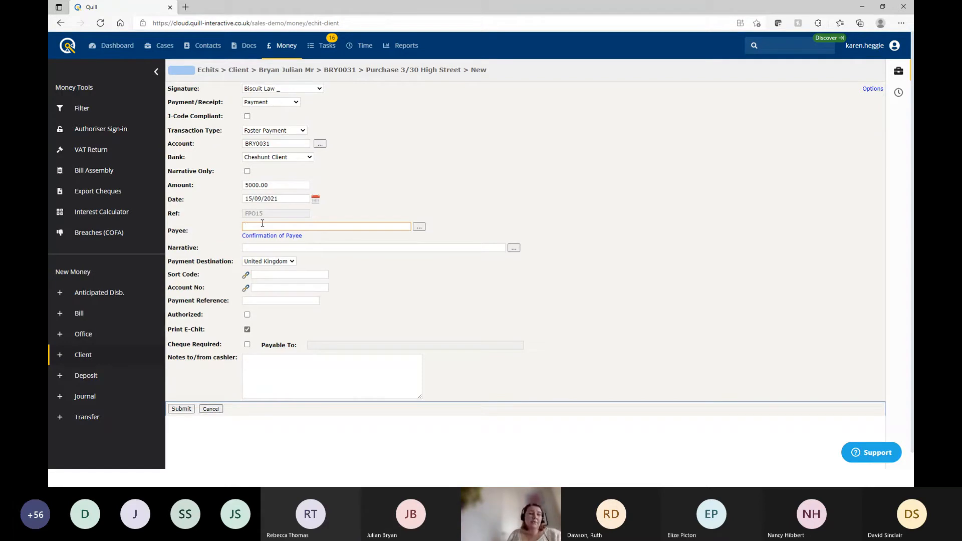
Enter payee 'Quill Pinpoint Ltd' and narrative 'Repayment of'
type("Quill")
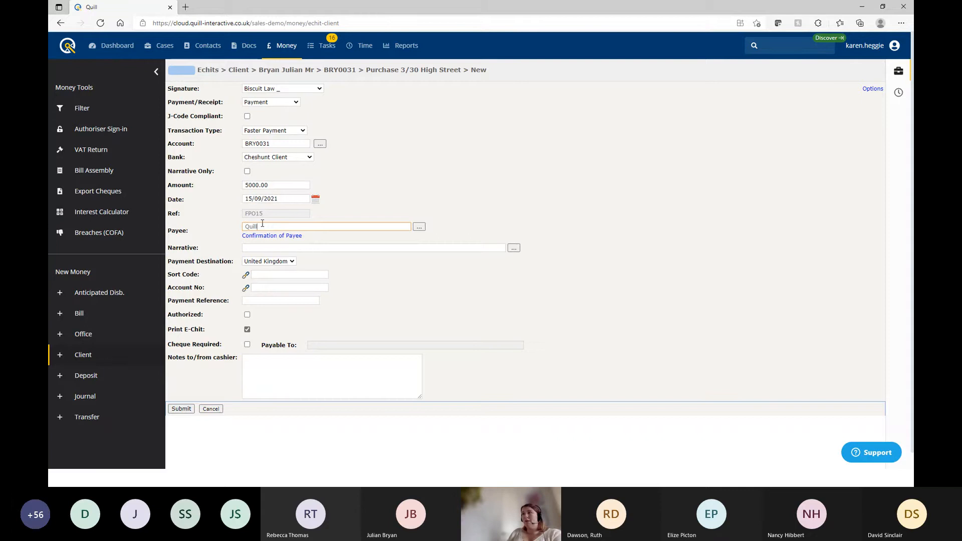
type(" Pinpoint LTd")
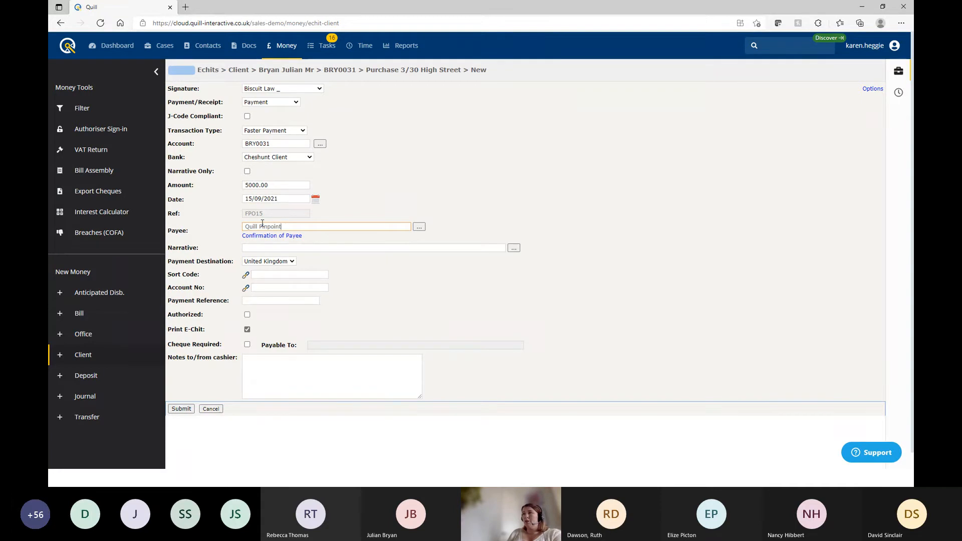
key("BackSpace")
key("BackSpace")
type("td")
left_click(257, 248)
type("R")
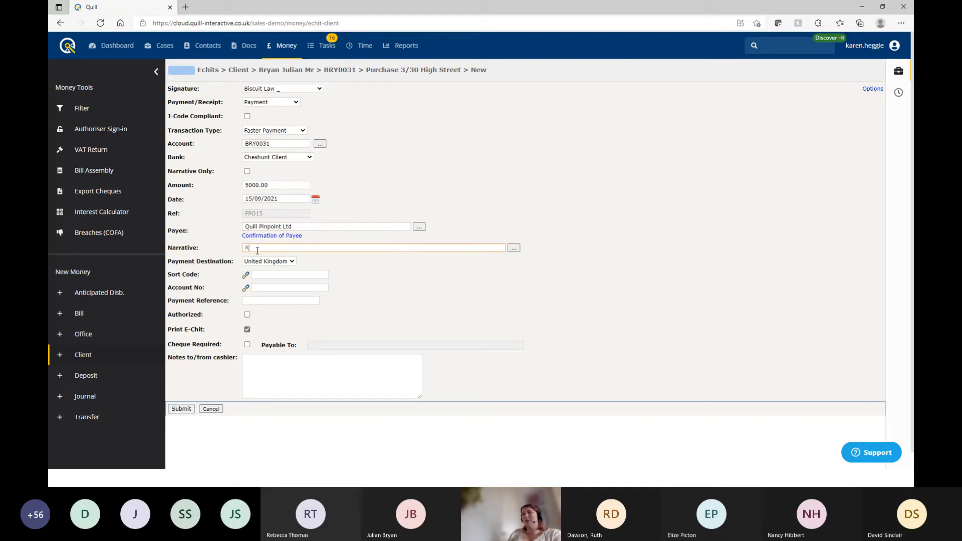
type("epayment of Dividends")
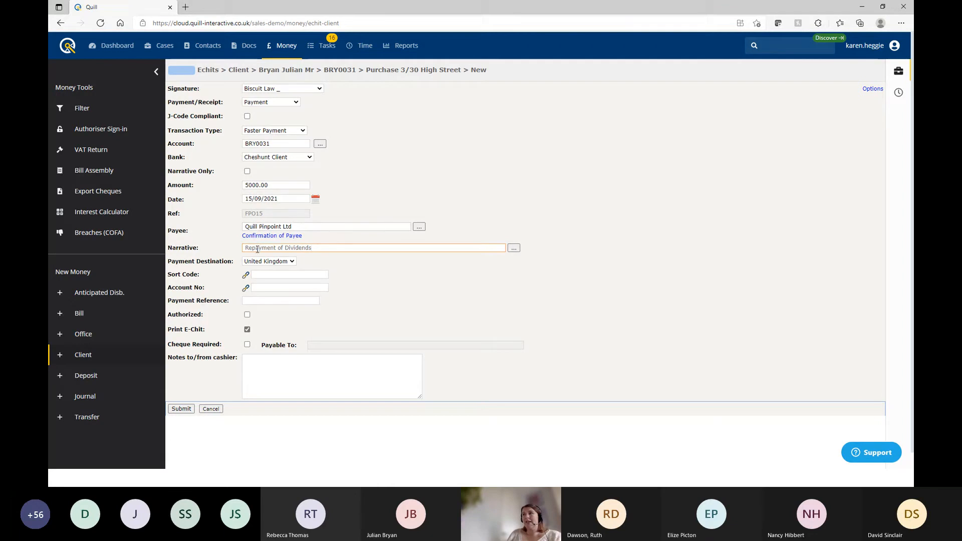
Set payment destination to United Kingdom and enter the sort code and account number
left_click(266, 263)
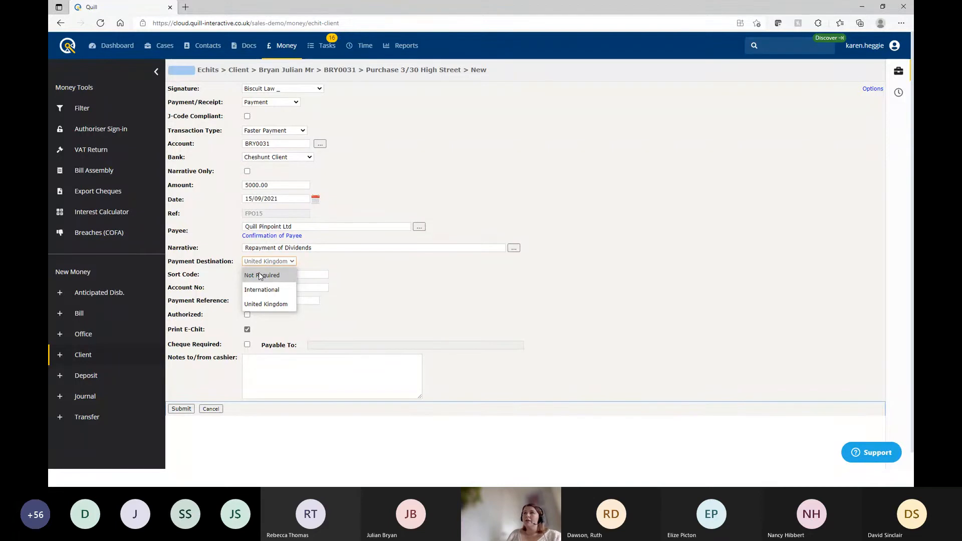
left_click(264, 304)
left_click(268, 275)
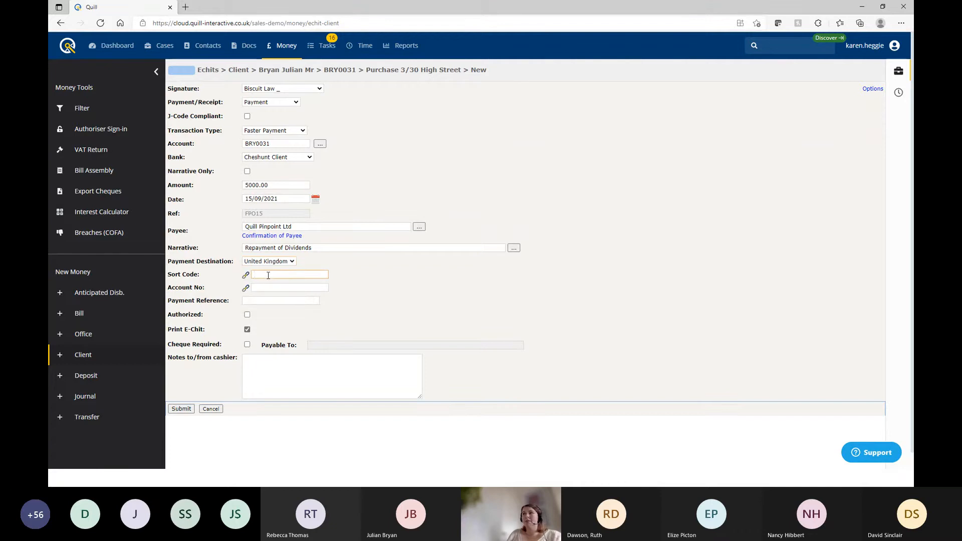
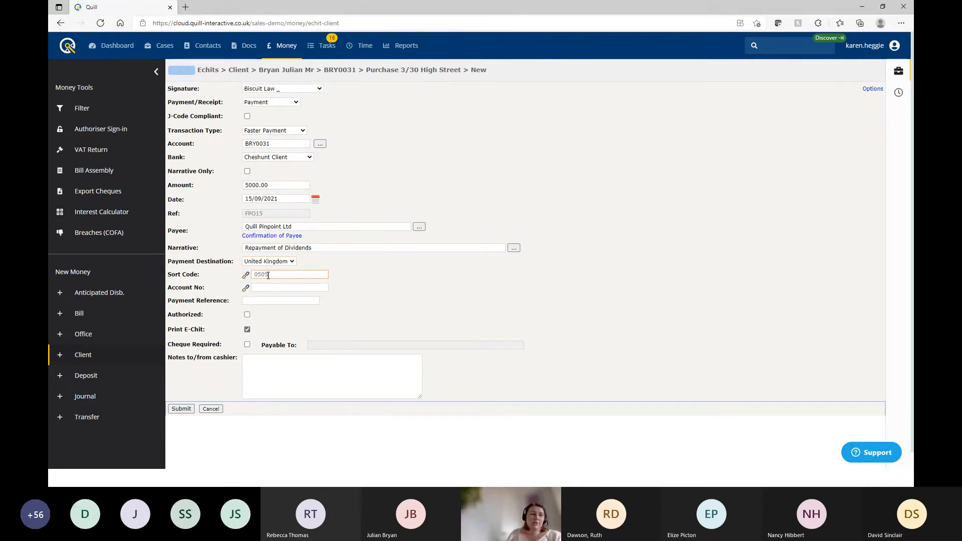
key("Tab")
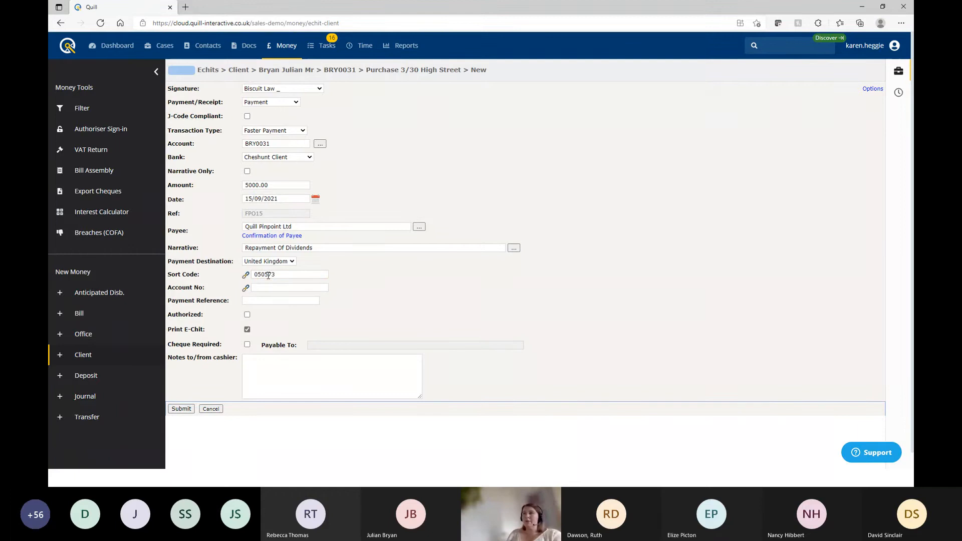
left_click(271, 288)
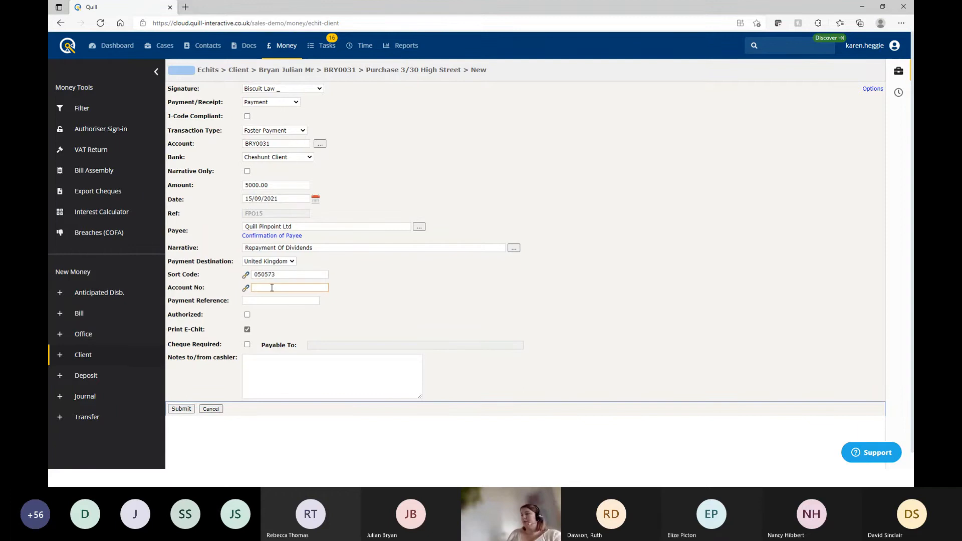
type("12345678")
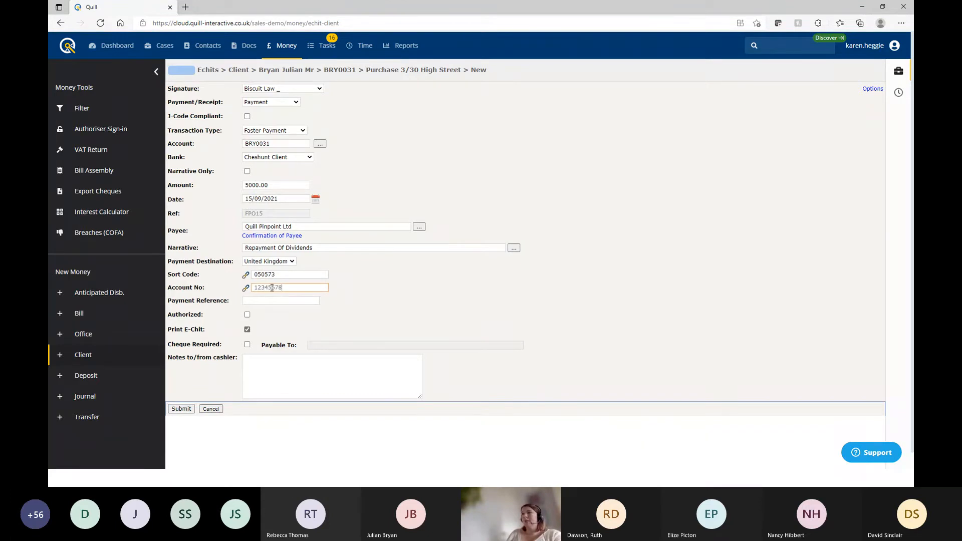
key("Tab")
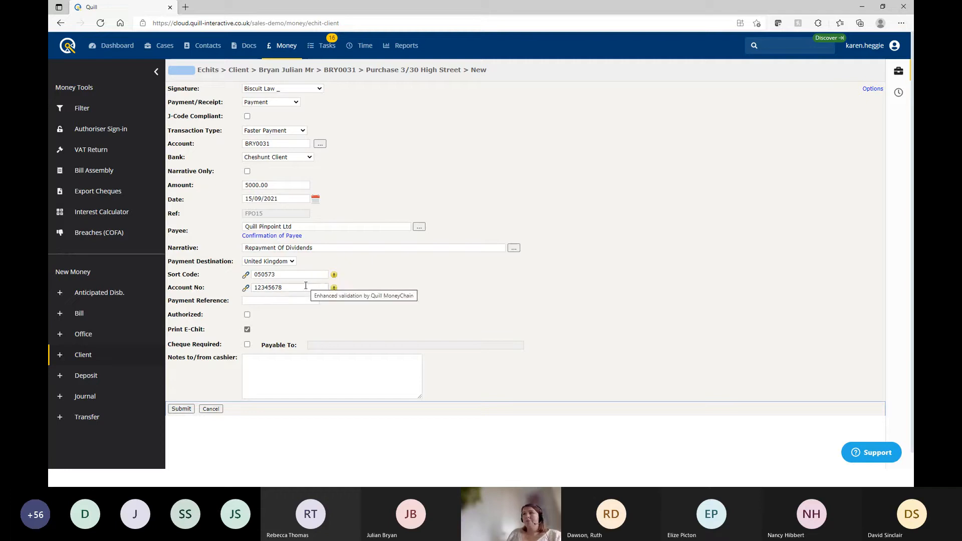
Replace the account number so it validates, and enter payment reference 'Repayment of Div'
left_click_drag(305, 285, 231, 288)
key("BackSpace")
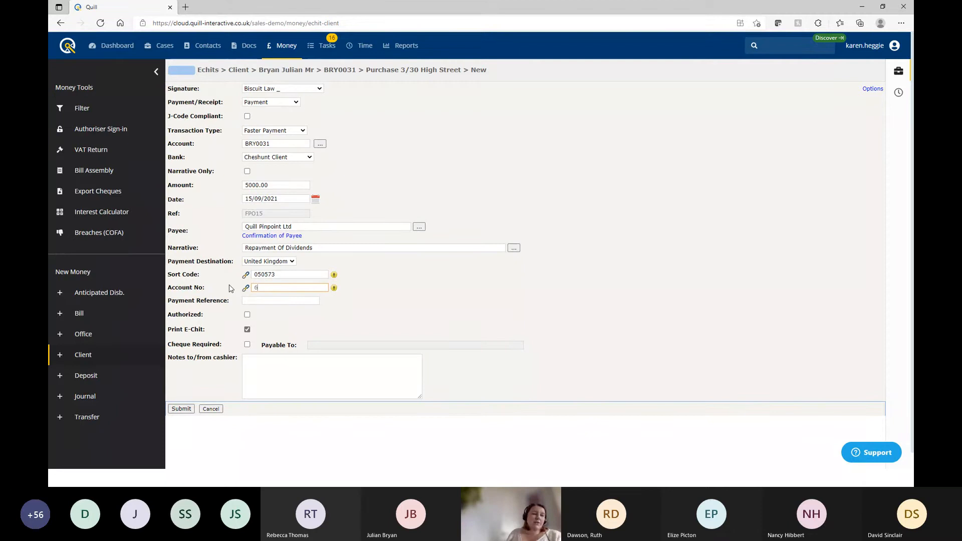
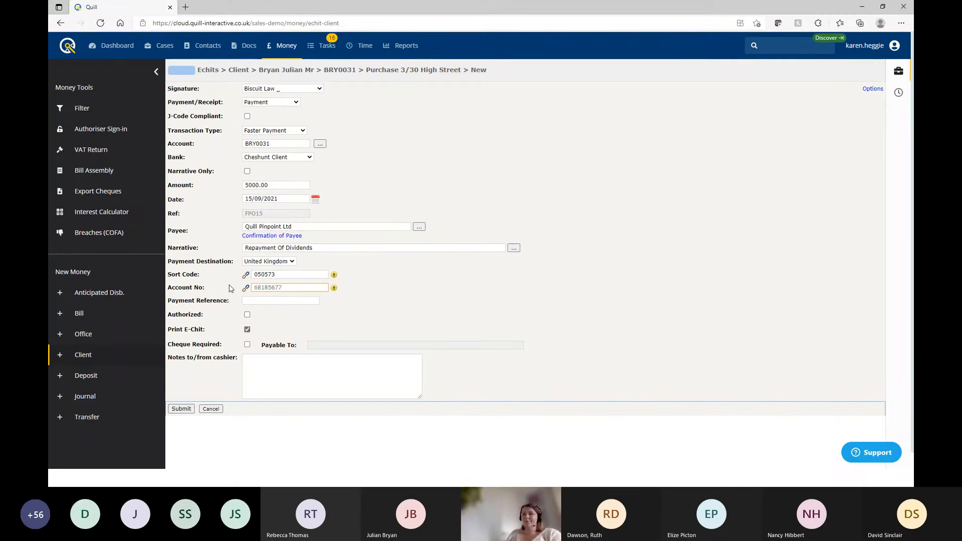
left_click(230, 288)
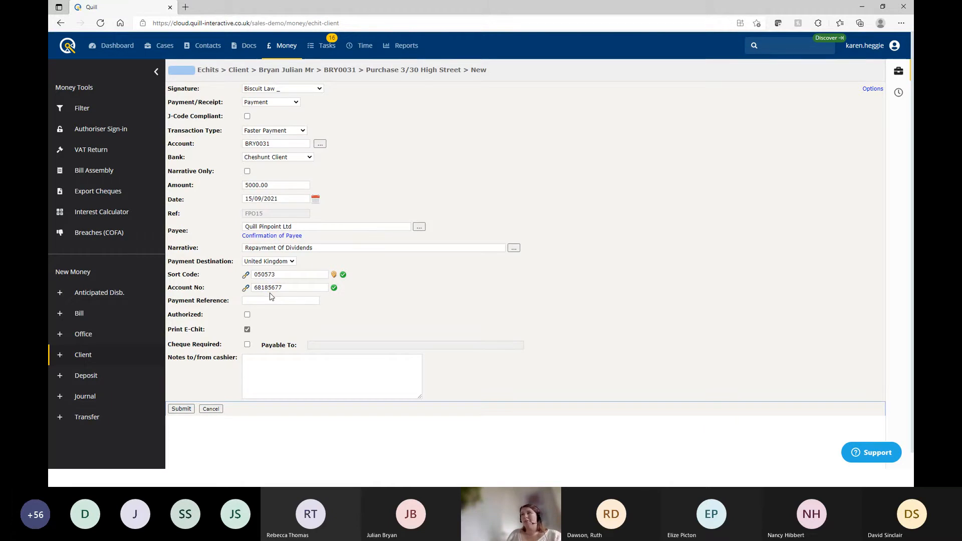
left_click(250, 299)
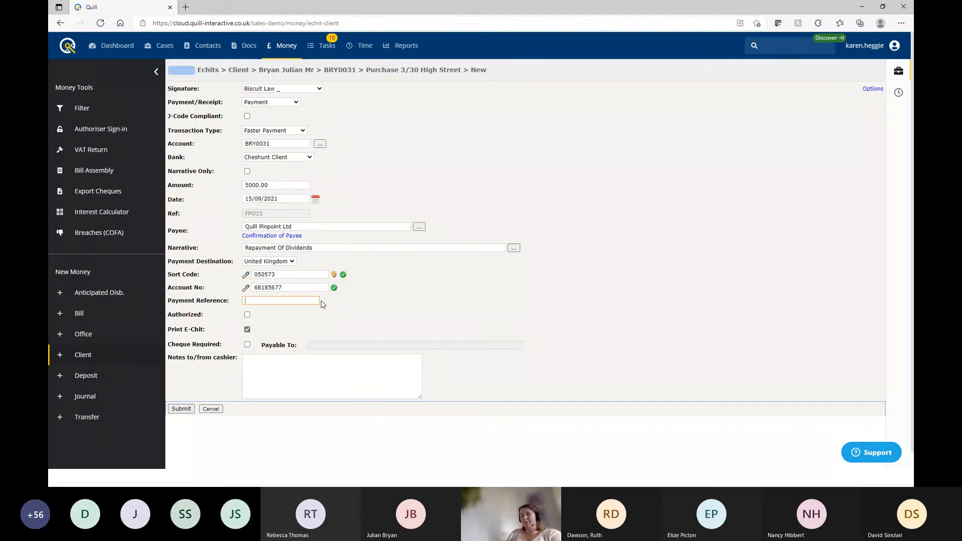
type("Repay")
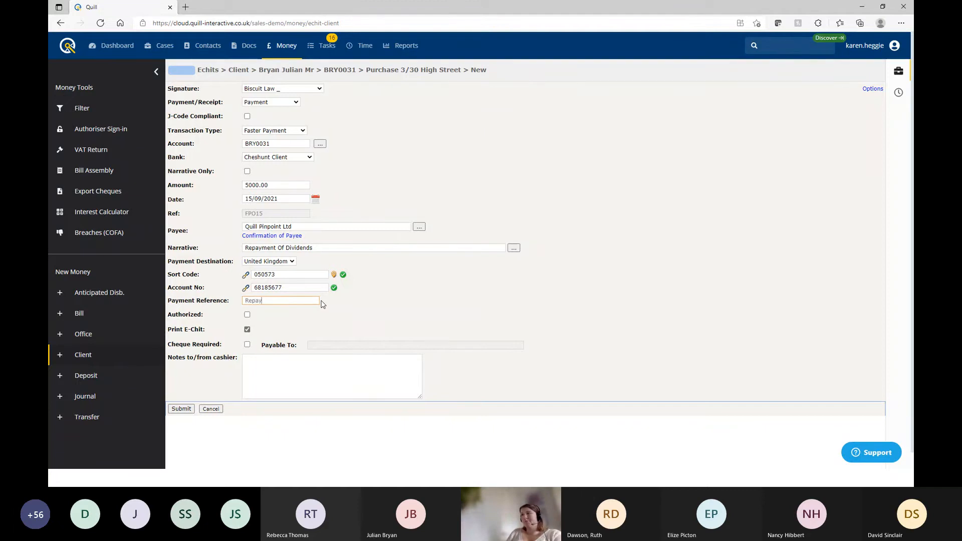
type("ment of Div")
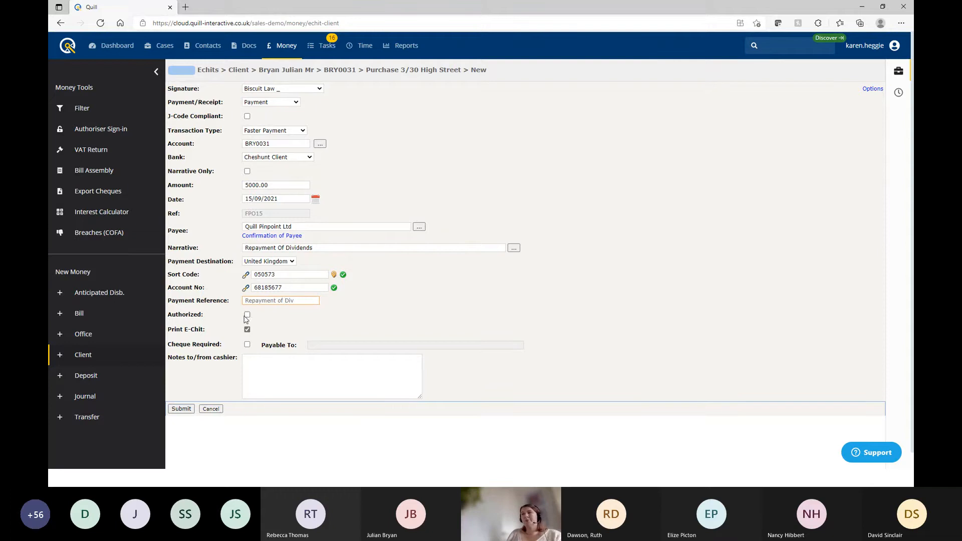
Mark the e-chit as Authorized and submit it
left_click(247, 316)
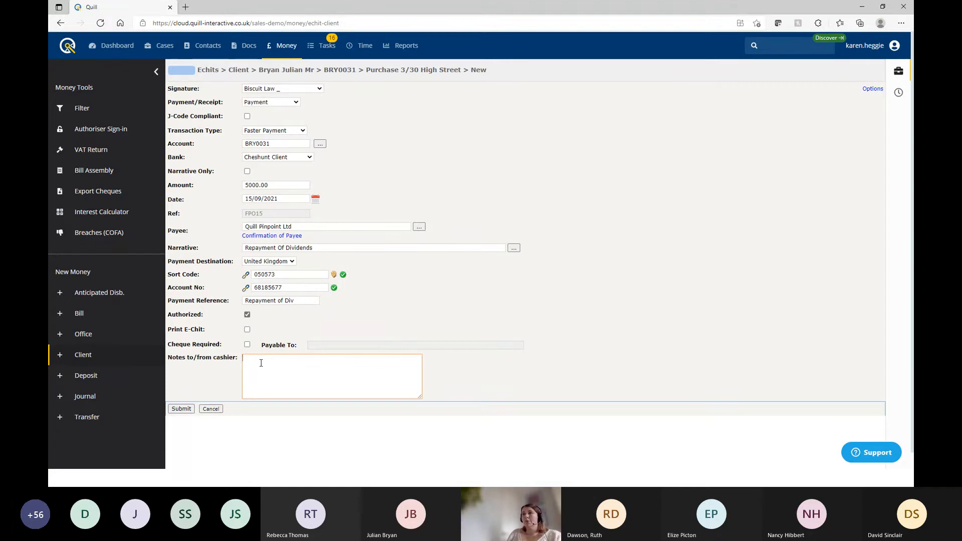
left_click(184, 409)
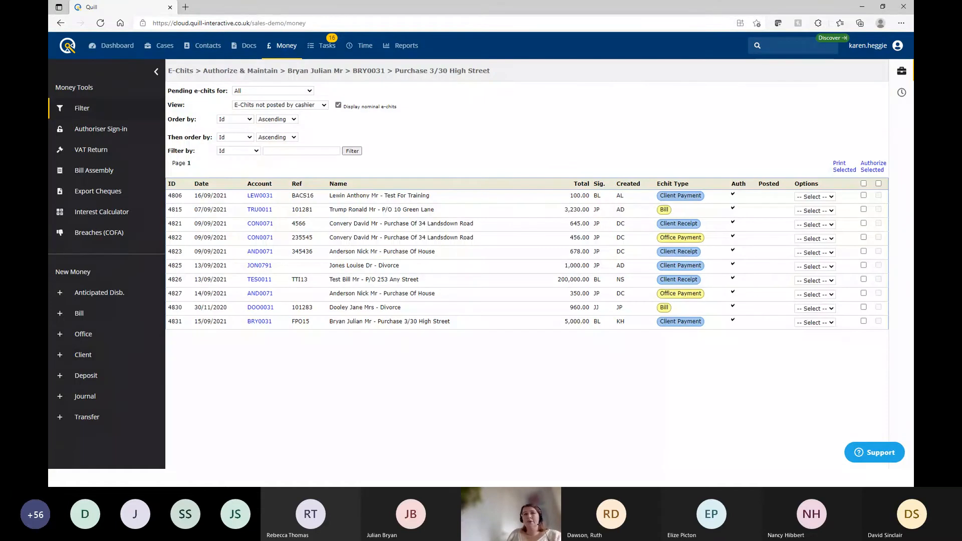
Open the £5,000.00 client debit e-chit from the Interactive Accounts e-chits list
key("alt+Tab")
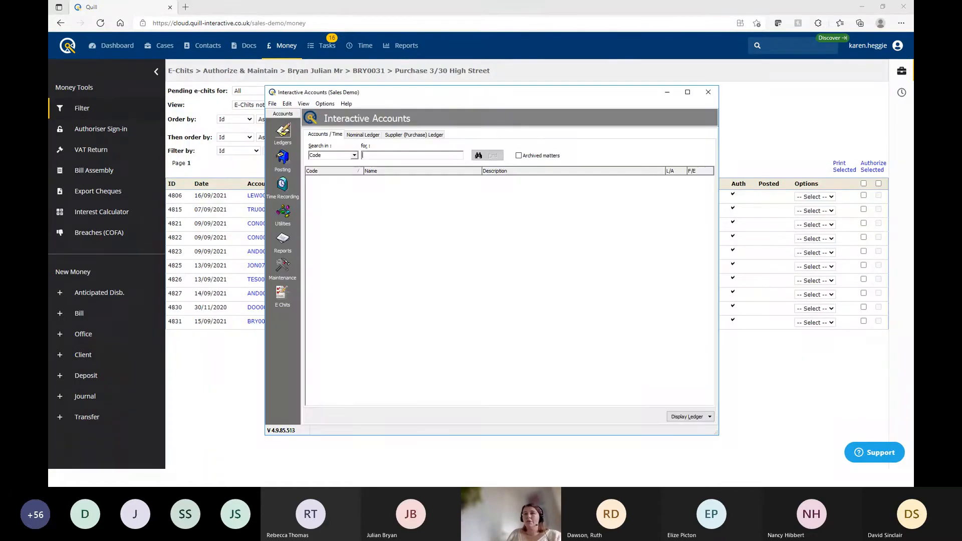
left_click(283, 295)
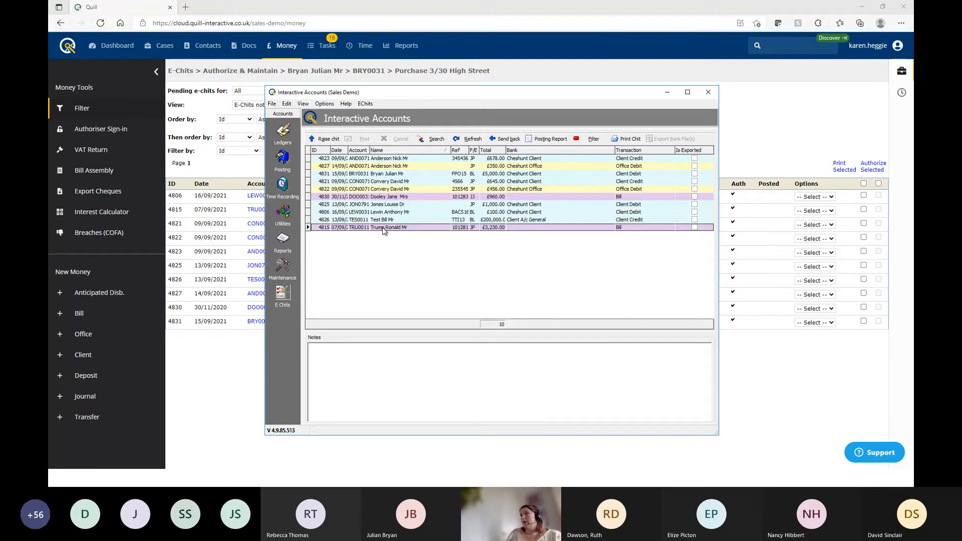
left_click(401, 175)
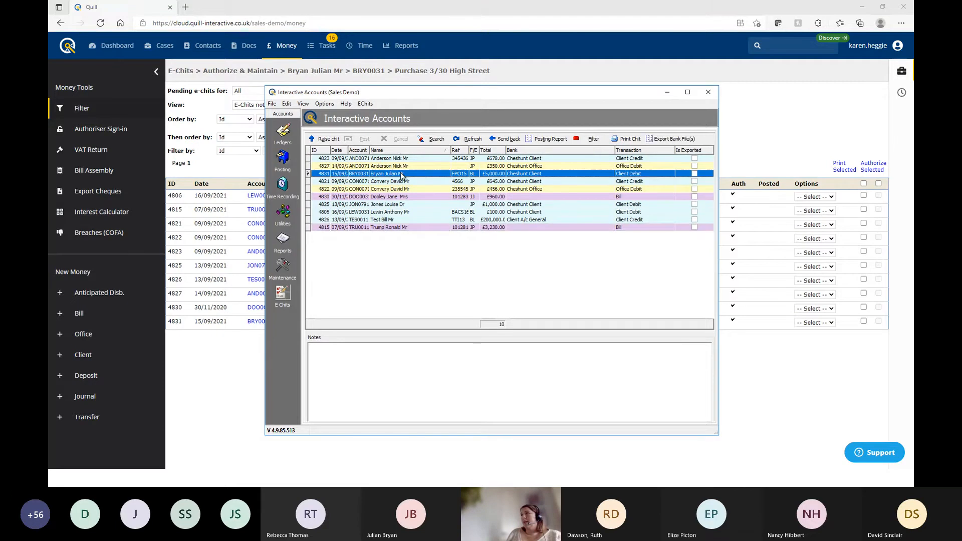
double_click(401, 176)
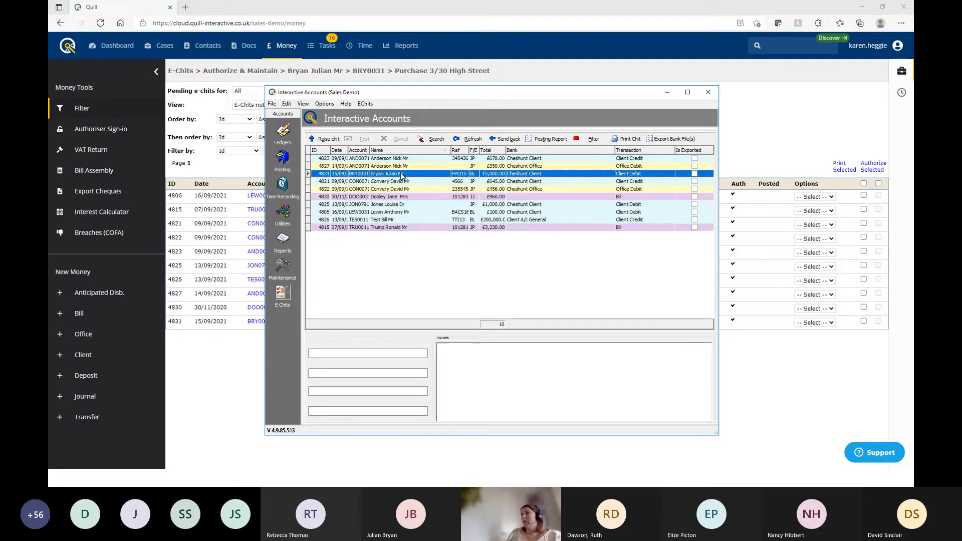
Review the Faster Payment's sort code, account number and payment reference on the Client Debit form
left_click_drag(492, 97, 658, 58)
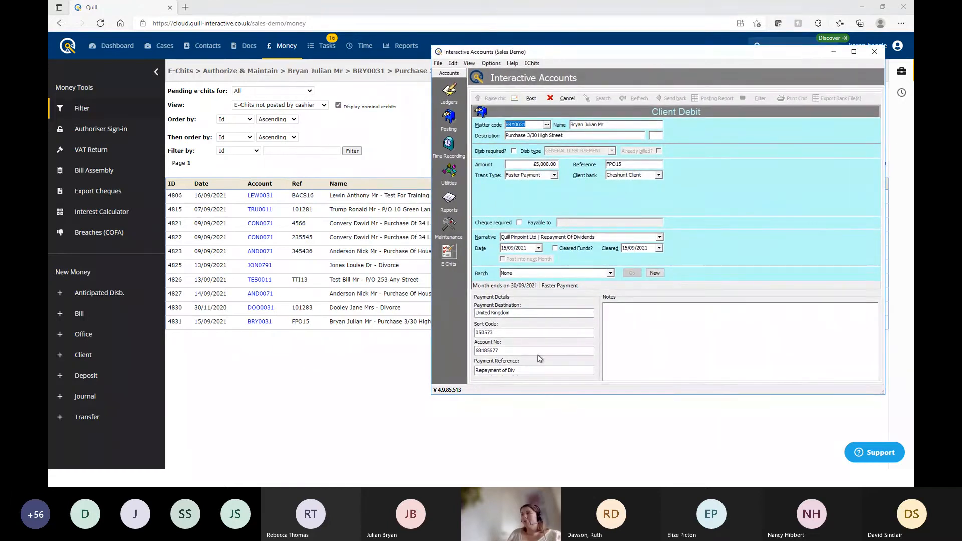
left_click(494, 333)
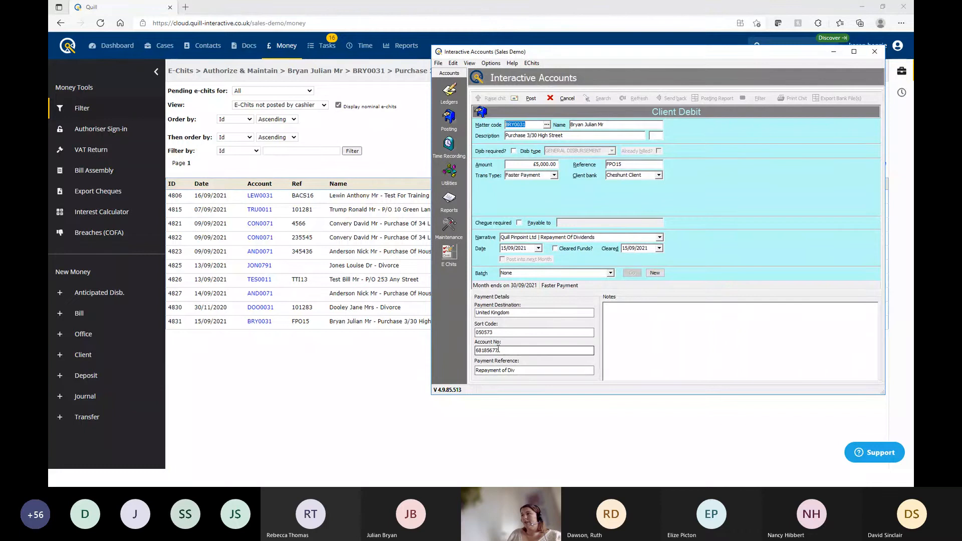
left_click(504, 351)
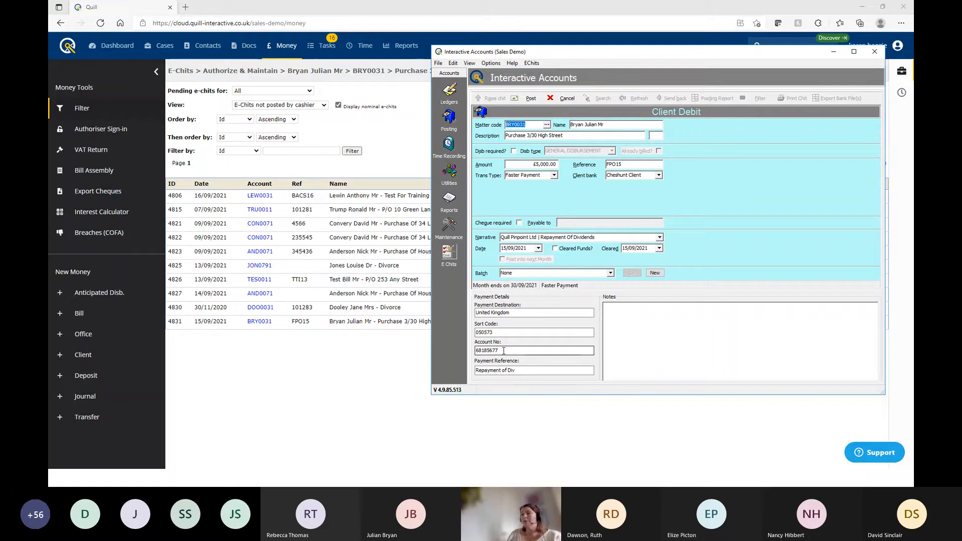
left_click(518, 370)
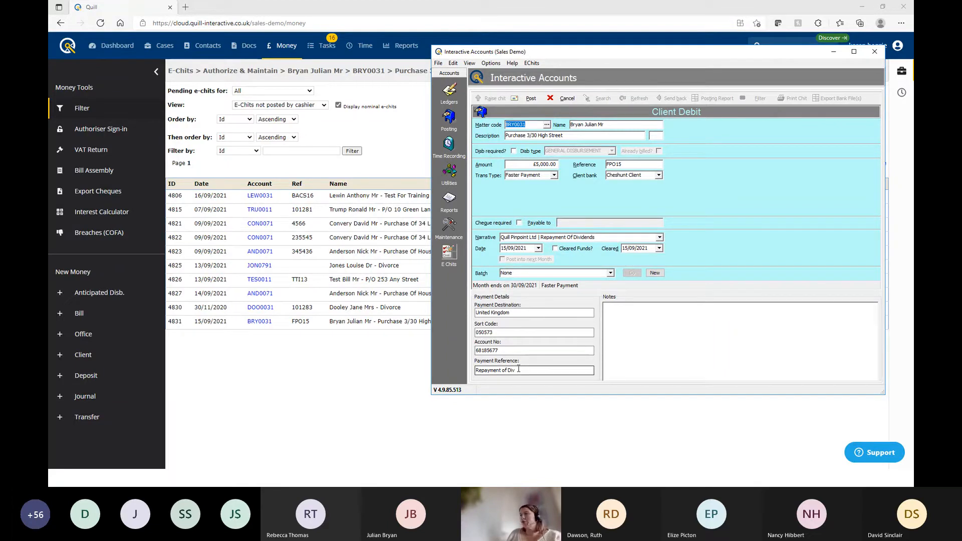
left_click(497, 331)
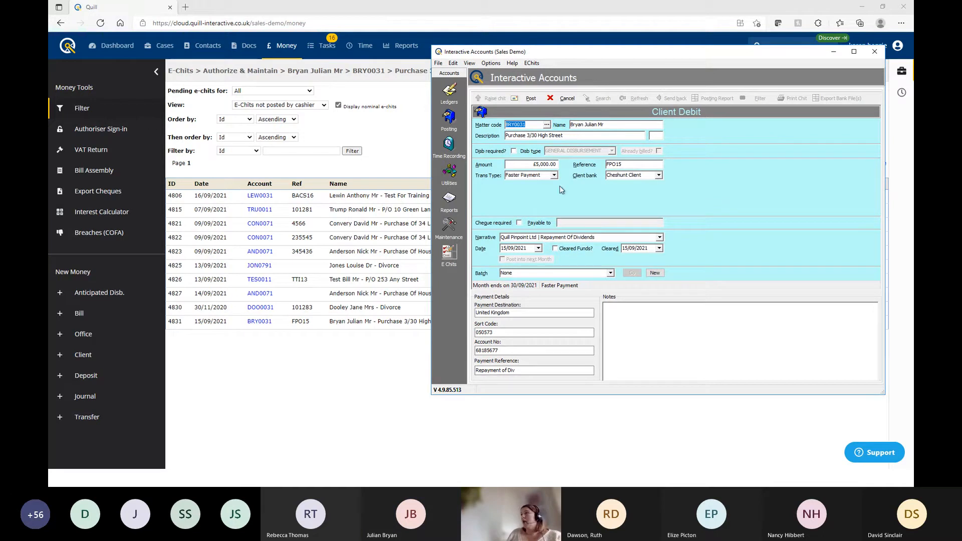
Open the BRY0031 matter's accounts ledger card from the Name field's right-click menu
right_click(584, 128)
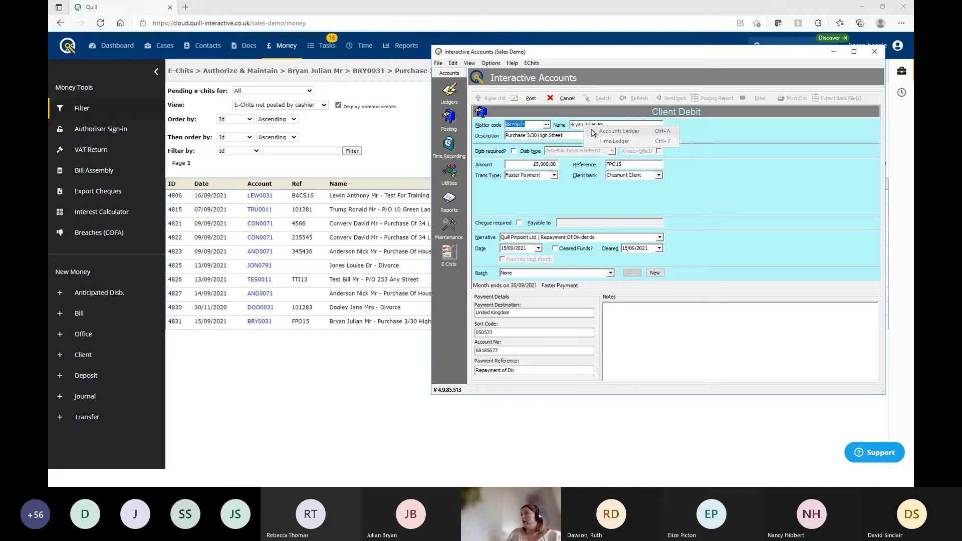
left_click(580, 124)
right_click(580, 124)
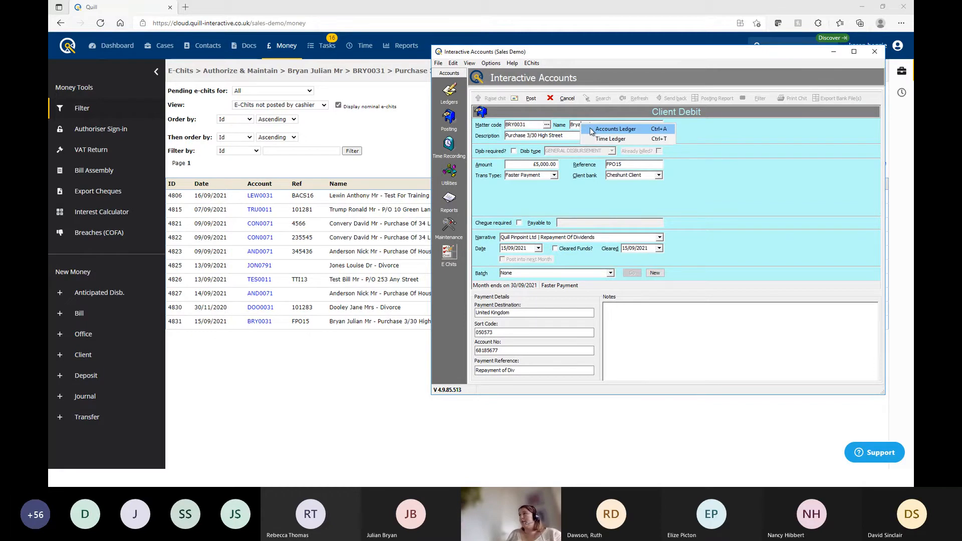
left_click(616, 129)
Move the ledger window aside and cancel the Client Debit form back to the e-chit list
left_click_drag(397, 73, 359, 93)
left_click(547, 54)
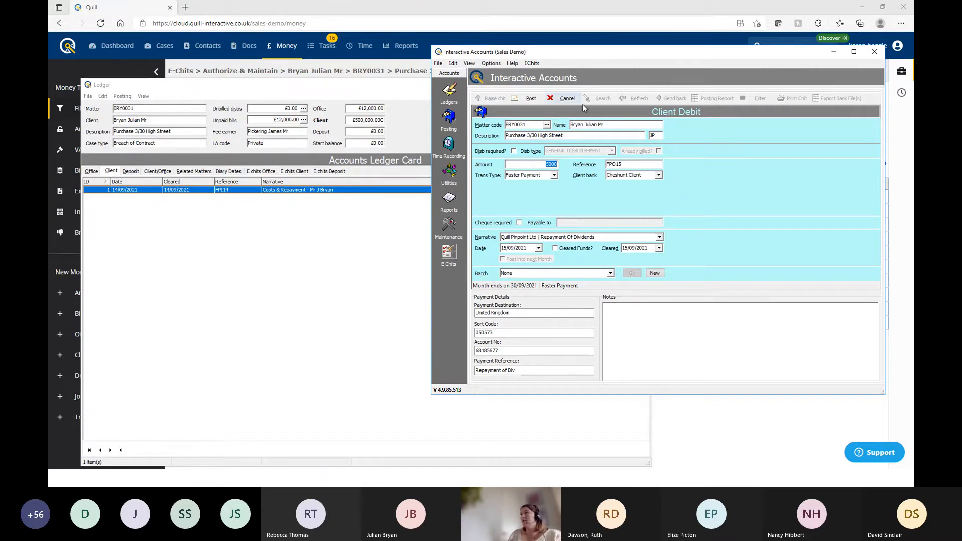
left_click(566, 100)
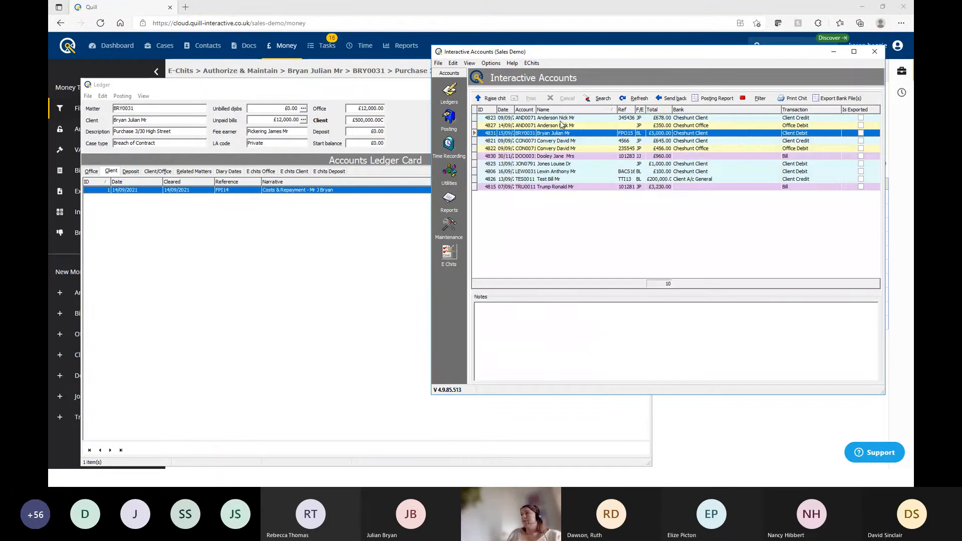
Export the £5,000.00 e-chit to a Barclays bank file, check the £1,000.00 and £100.00 rows, then go to Reports
left_click(822, 99)
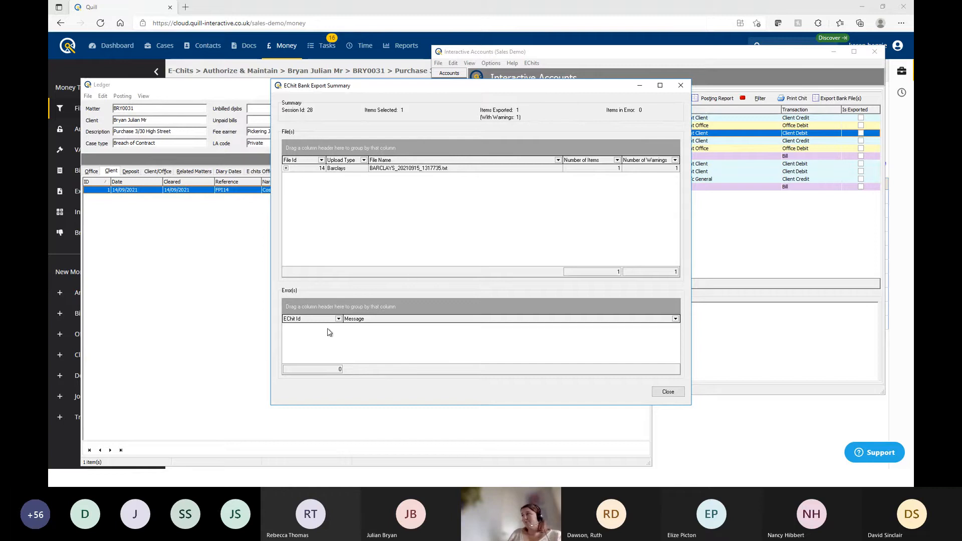
left_click(680, 88)
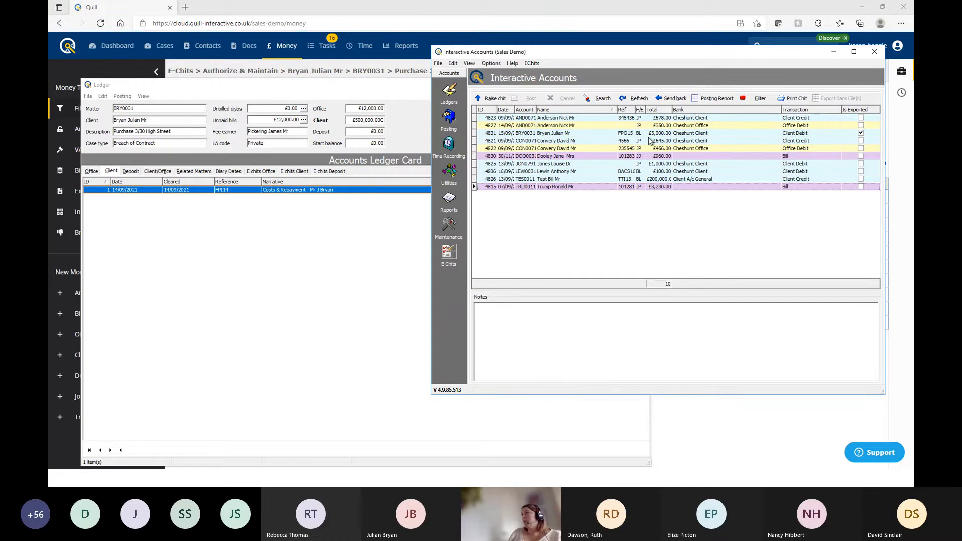
left_click(612, 165)
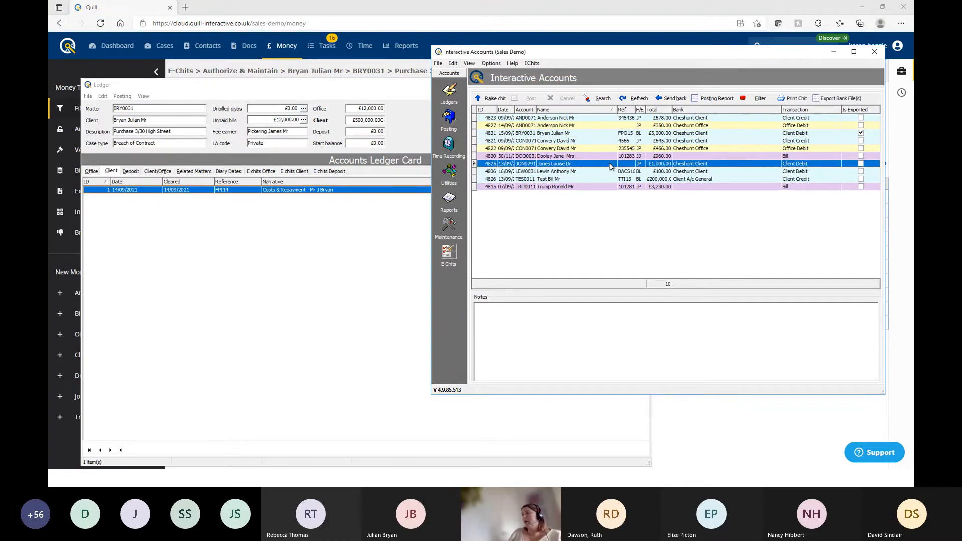
key("shift+Down")
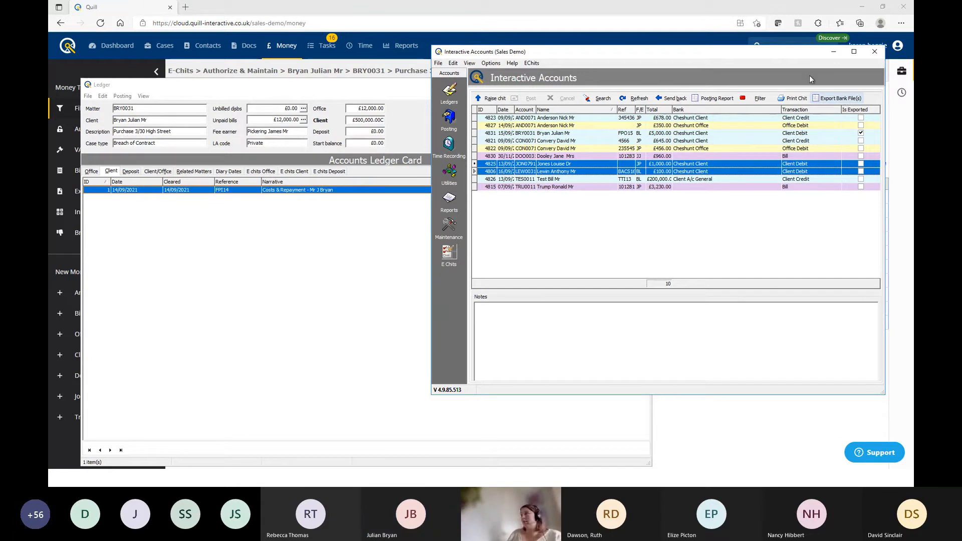
left_click(810, 135)
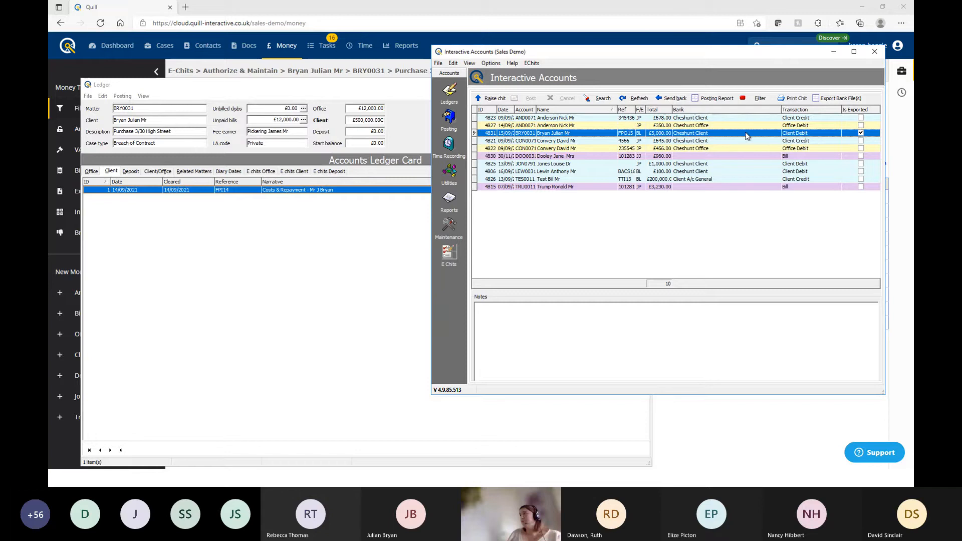
left_click(401, 45)
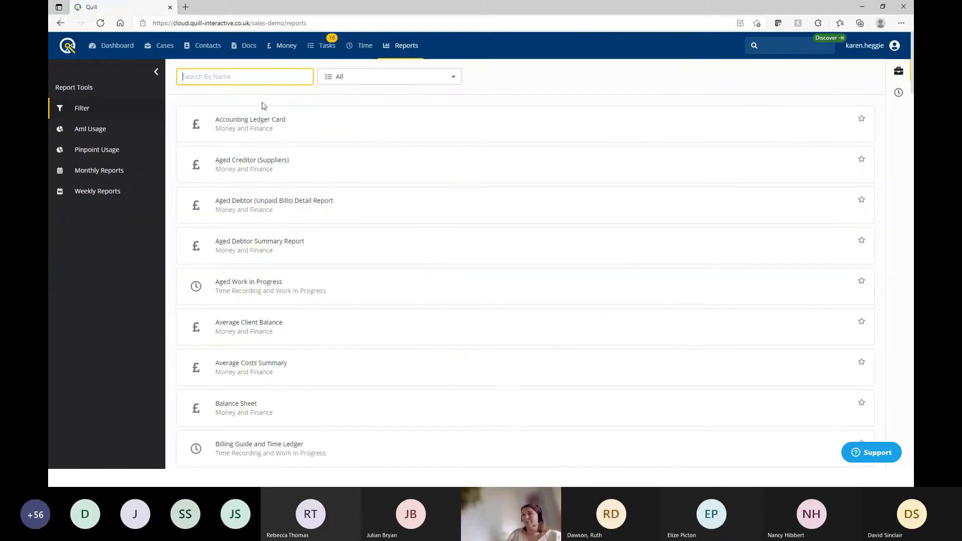
Browse September's Bank Exports monthly reports through Yorkshire Bank, RBS, Lloyds, HSBC and Coutts
left_click(86, 171)
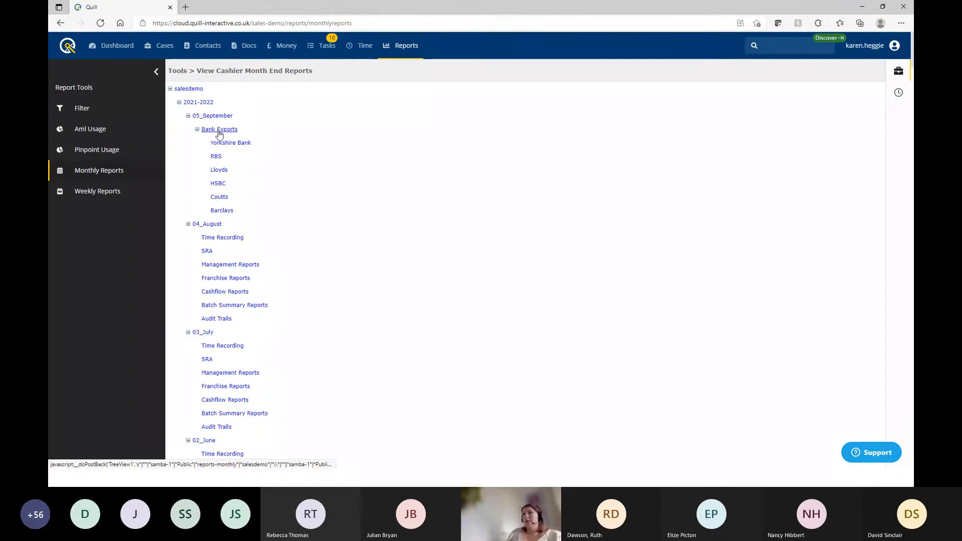
left_click(233, 144)
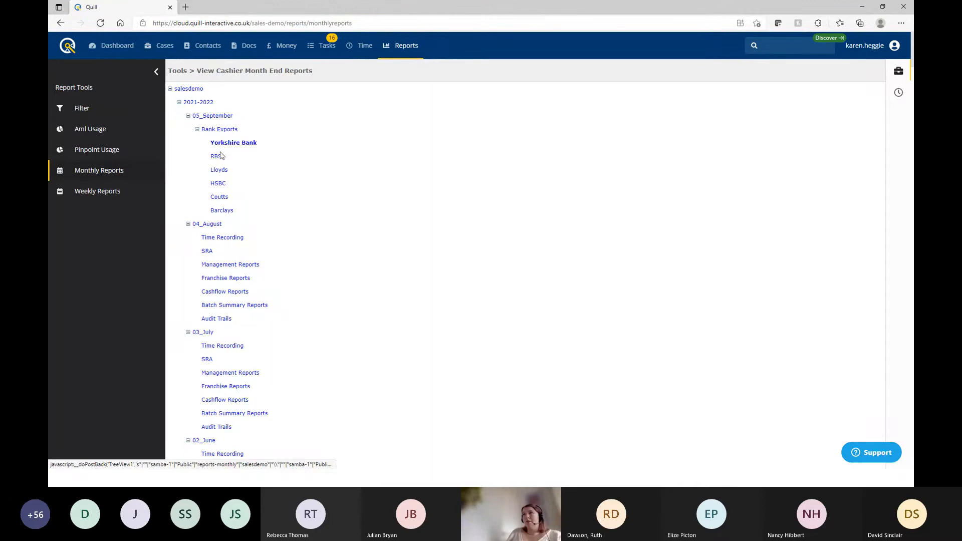
left_click(216, 156)
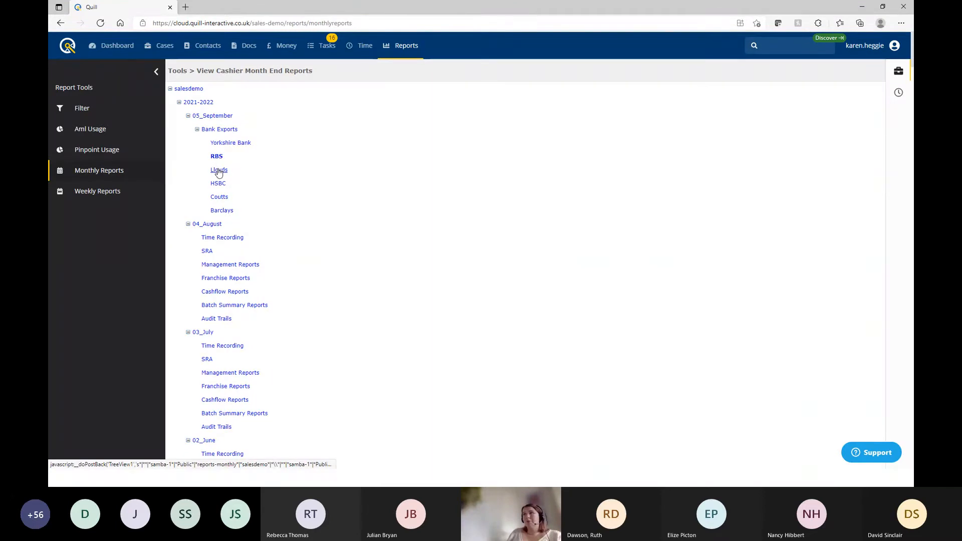
left_click(219, 171)
left_click(221, 184)
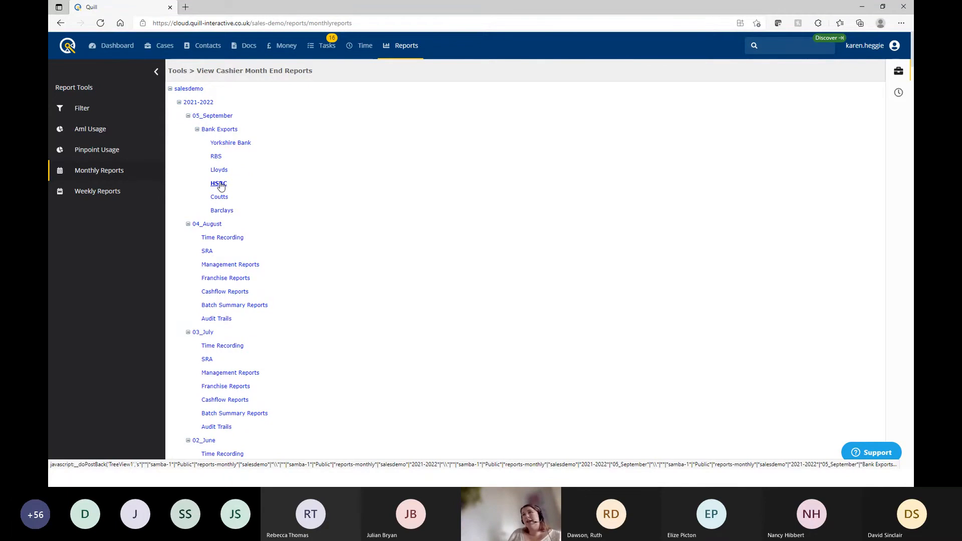
left_click(219, 184)
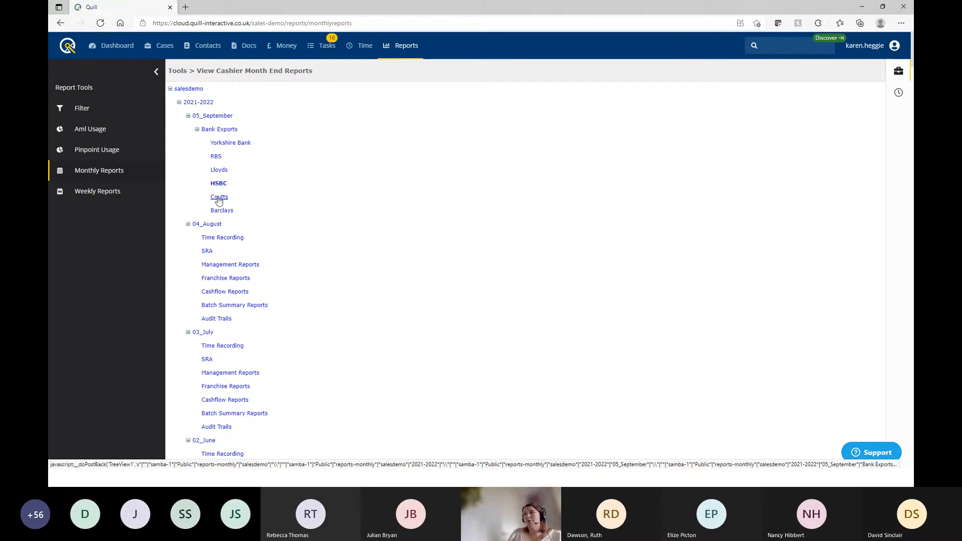
left_click(219, 200)
Find BARCLAYS_20210915_1317735.txt under Barclays, then return to the sort code validation slide
left_click(222, 211)
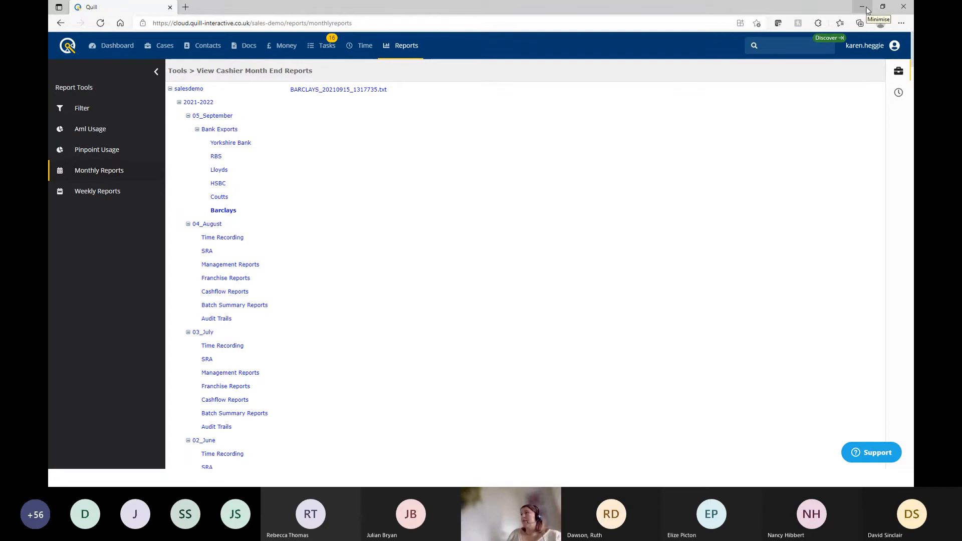
left_click(867, 10)
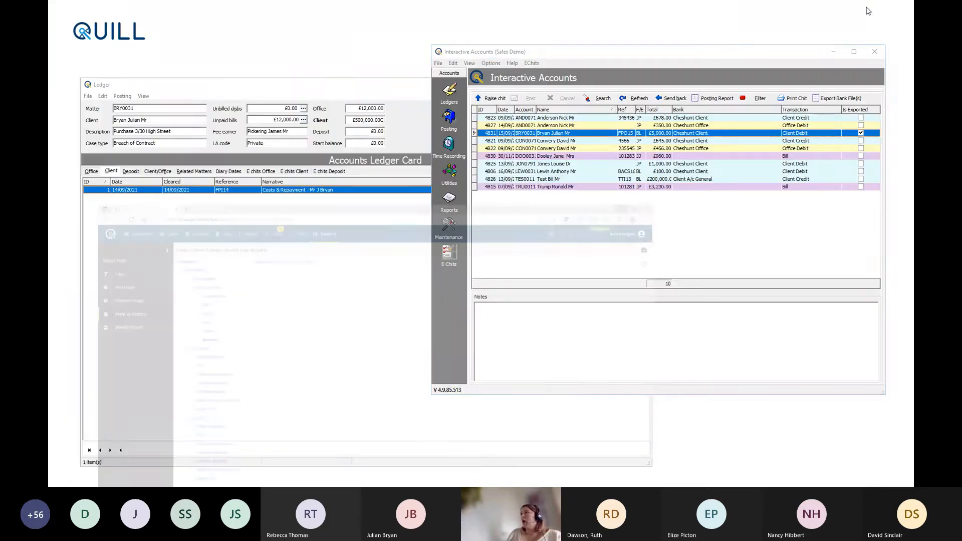
left_click(446, 190)
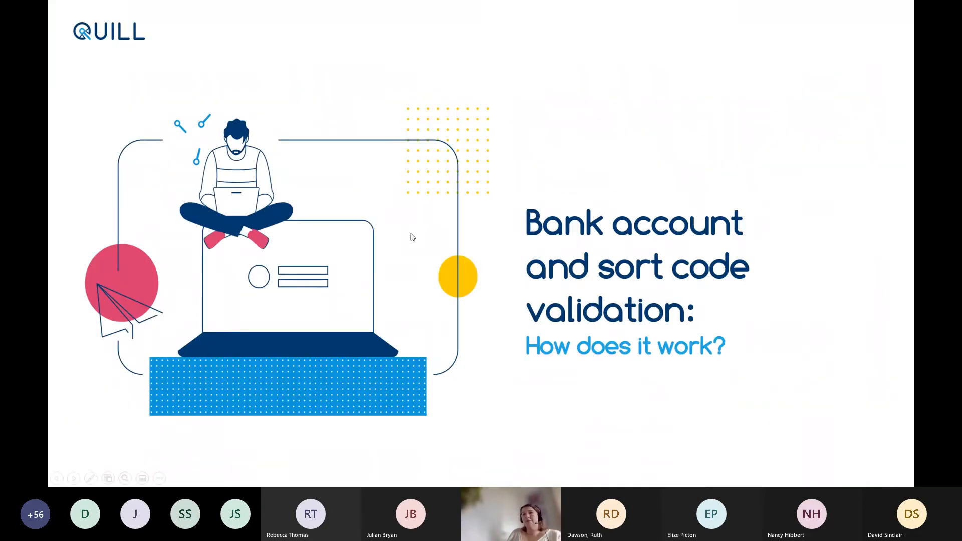